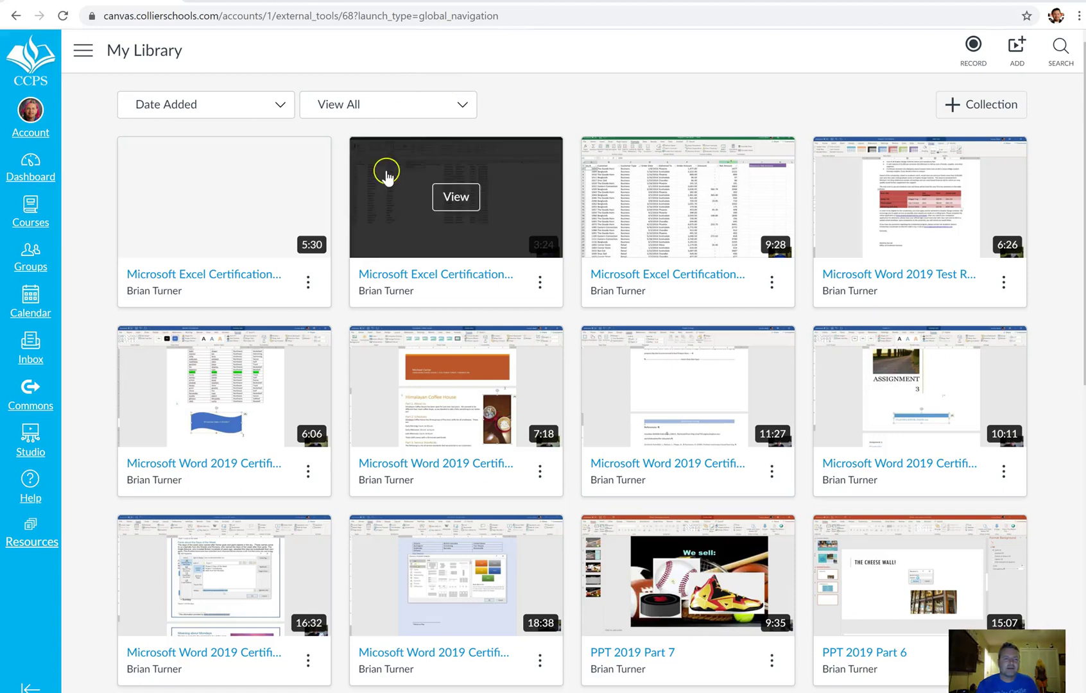
Play the 3:24 Microsoft Excel Certification video from Canvas Studio's My Library.
left_click(386, 176)
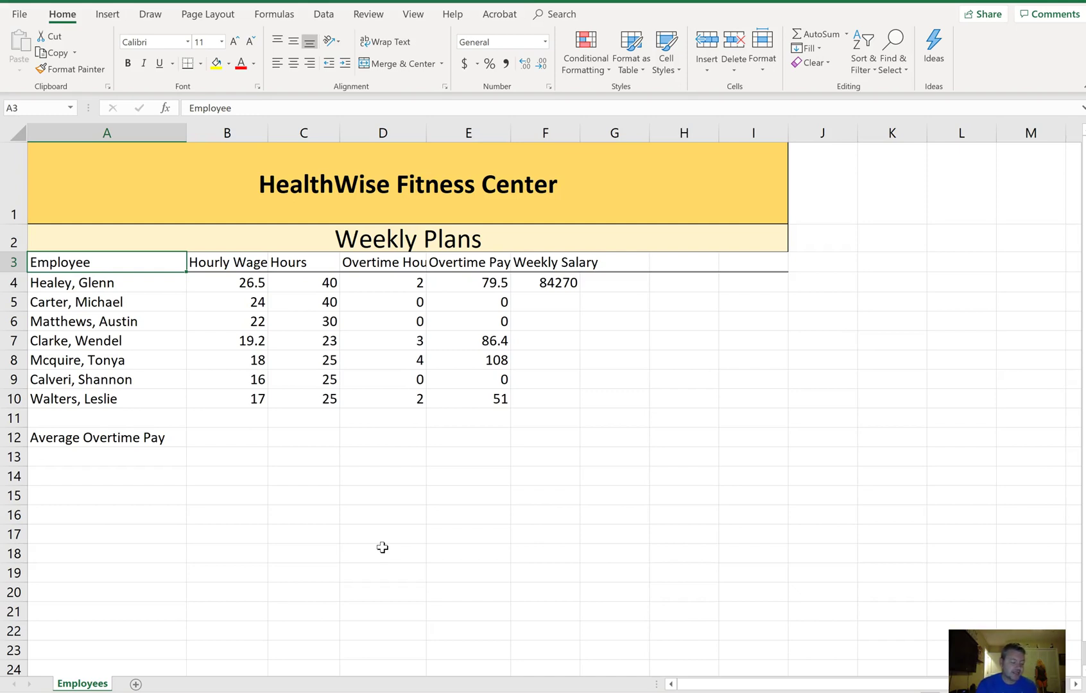
left_click(20, 14)
Enter 'Fitness' as the workbook's Title property and return to the Employees sheet.
left_click(620, 400)
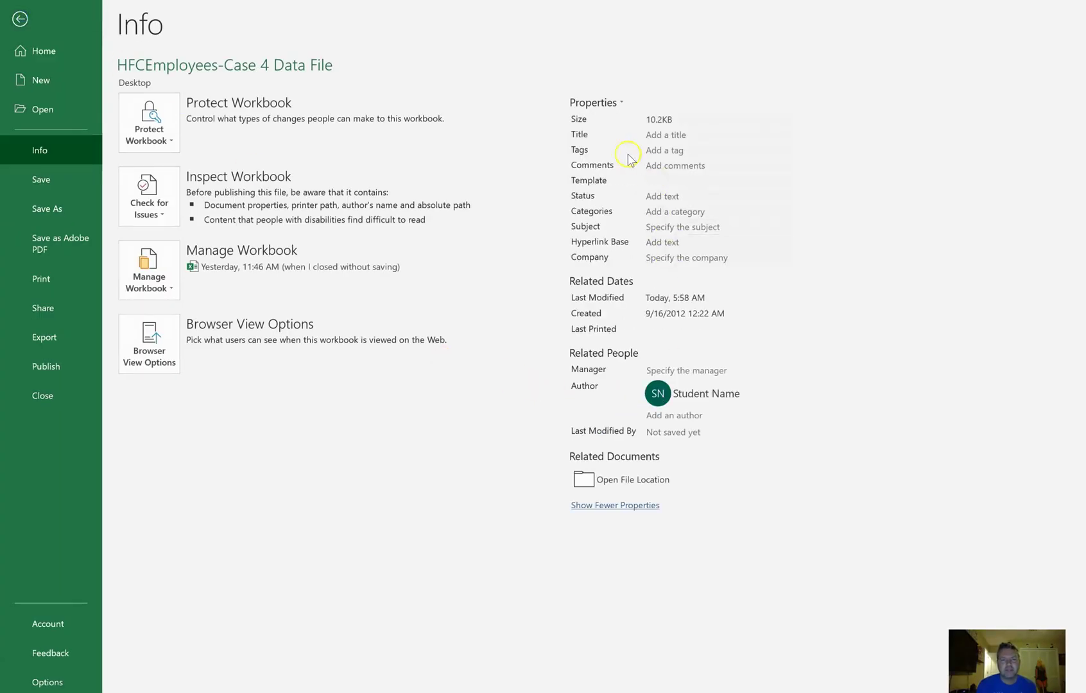
left_click(663, 134)
type("Fitness")
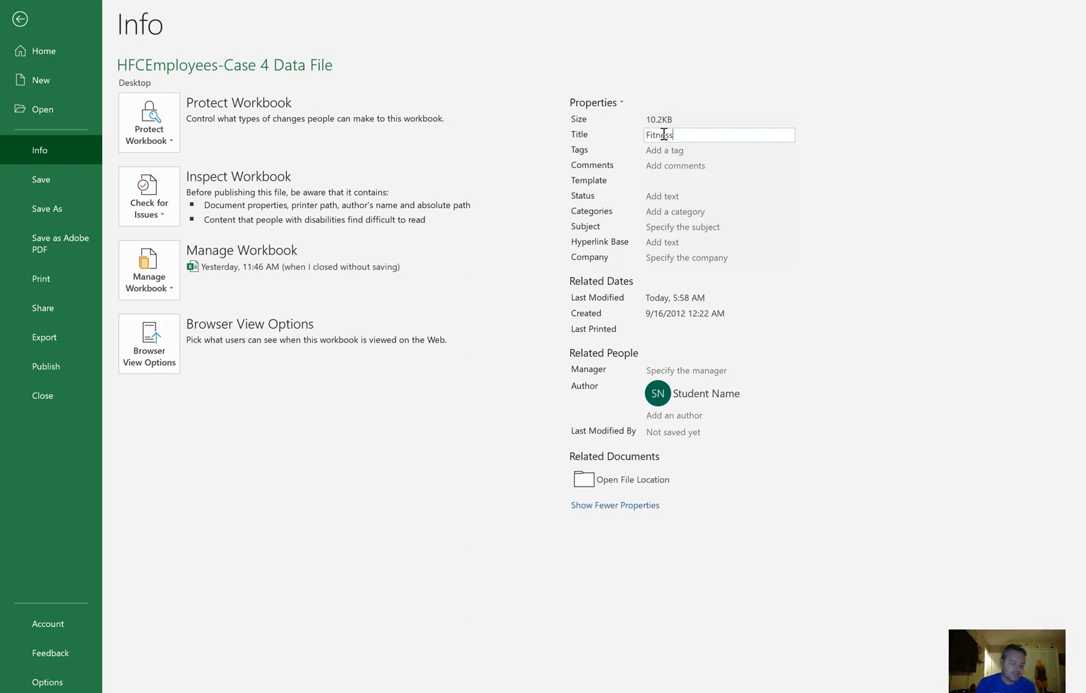
left_click(18, 17)
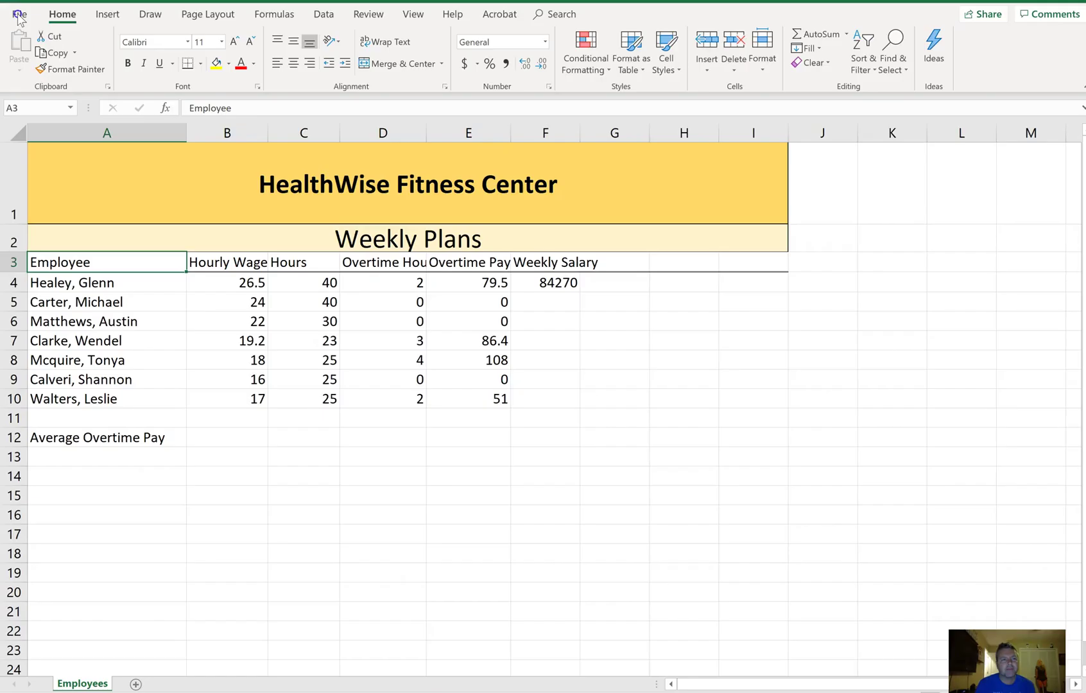
Fill the F4 Weekly Salary formula down through F10 for all seven employees.
left_click(551, 283)
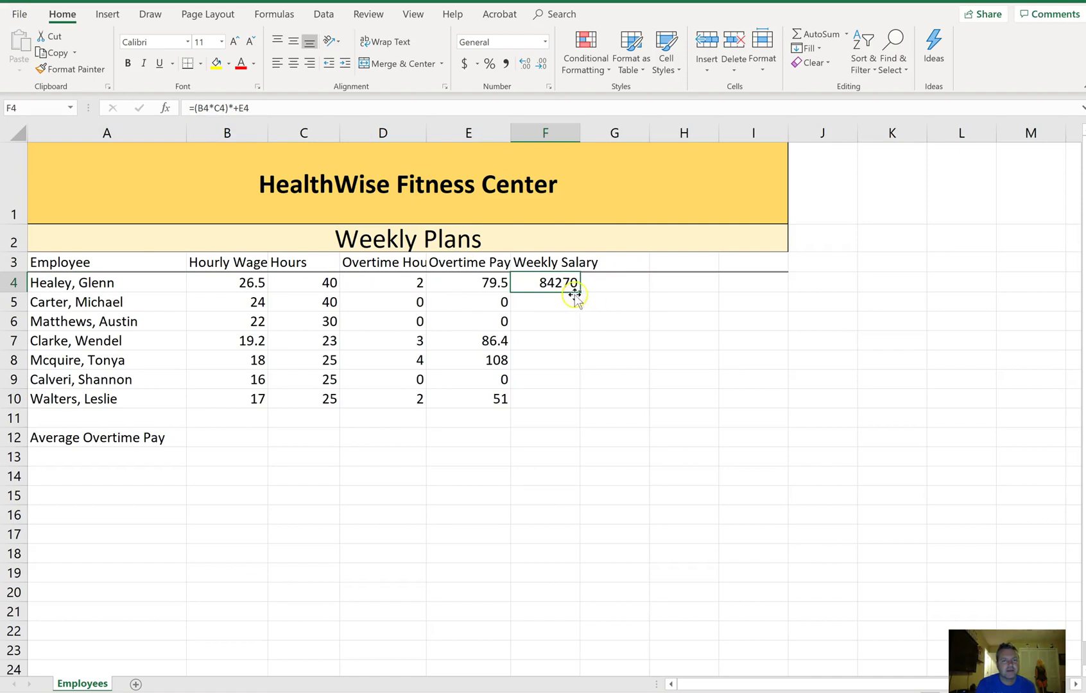
left_click_drag(580, 292, 579, 408)
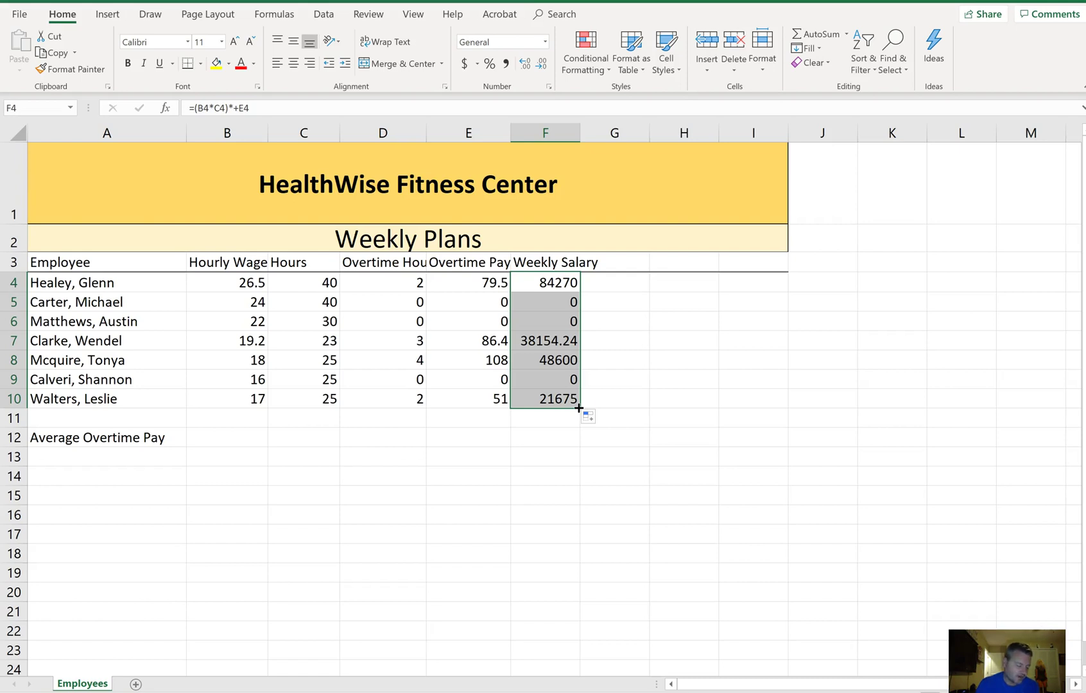
left_click(241, 439)
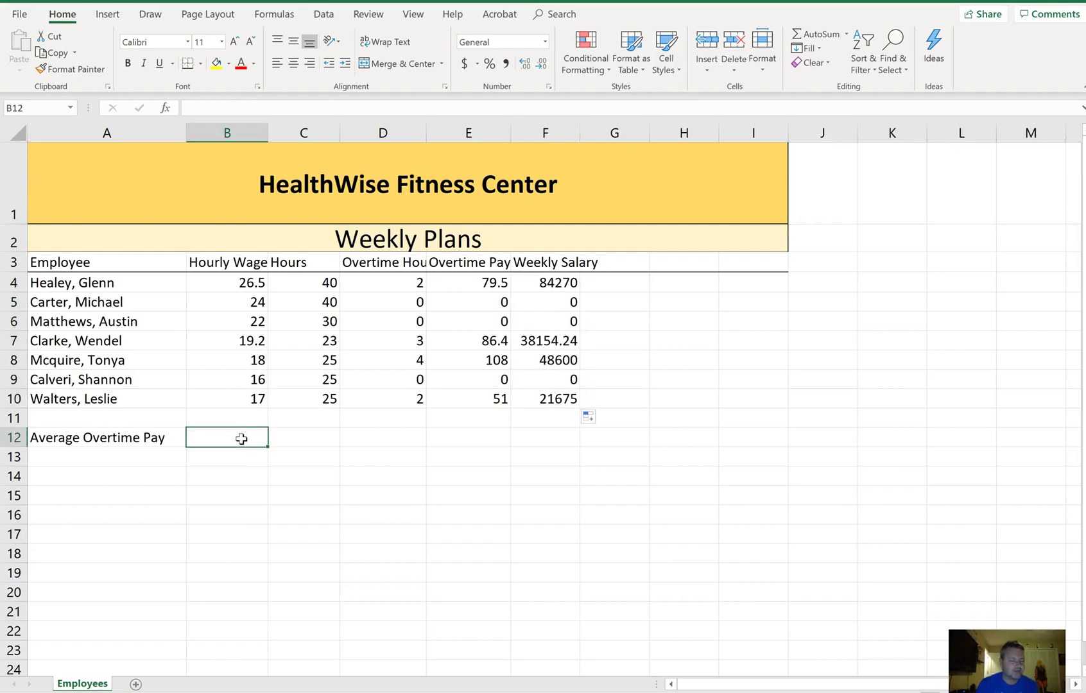
Insert the AVERAGEIF function from the Statistical functions list into B12.
left_click(281, 15)
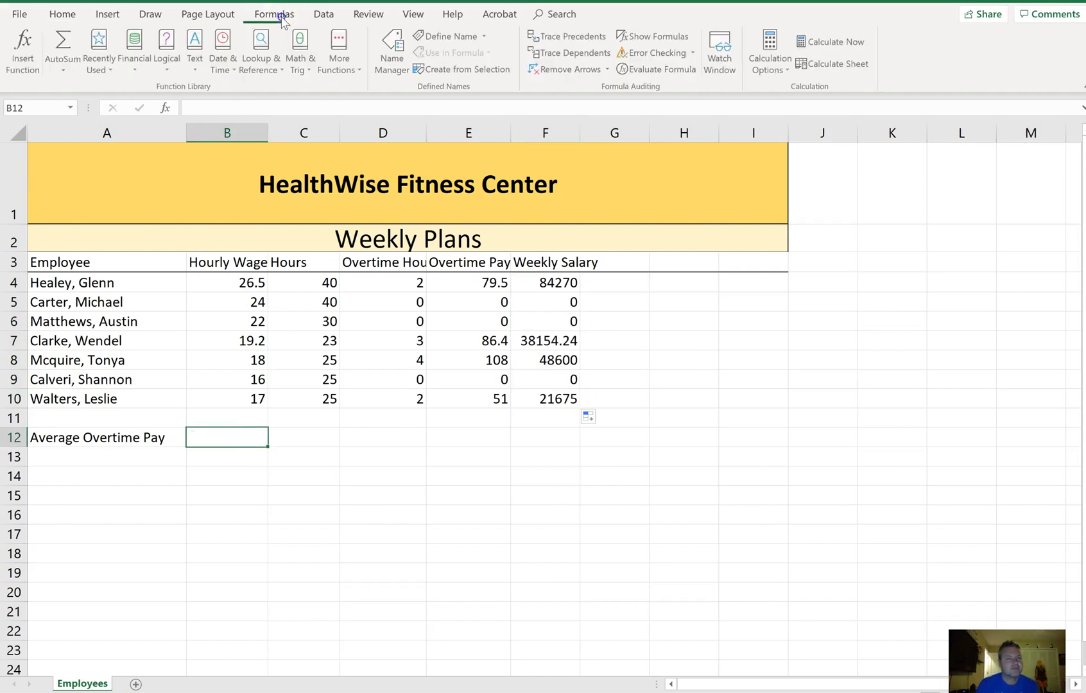
left_click(168, 65)
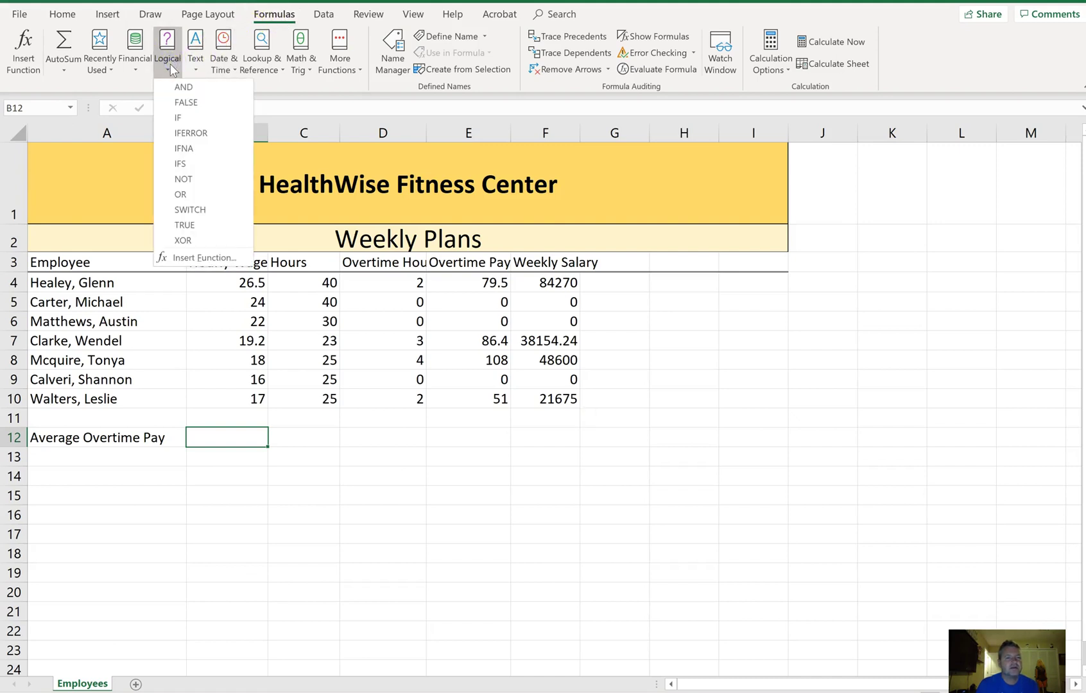
left_click(170, 65)
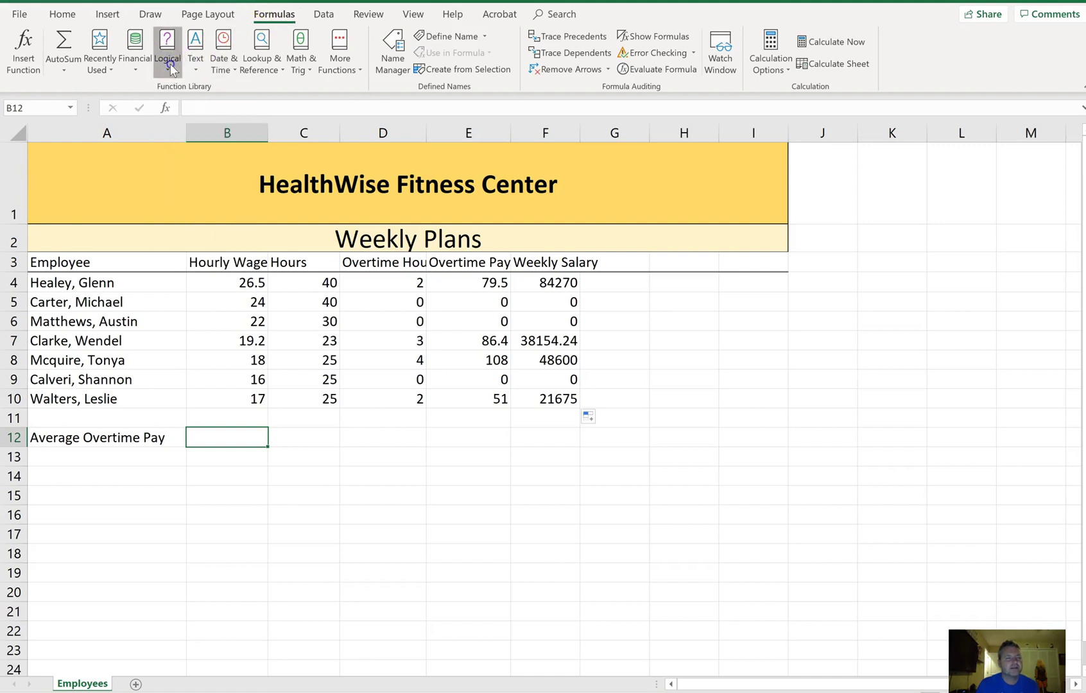
left_click(331, 74)
mouse_move(350, 88)
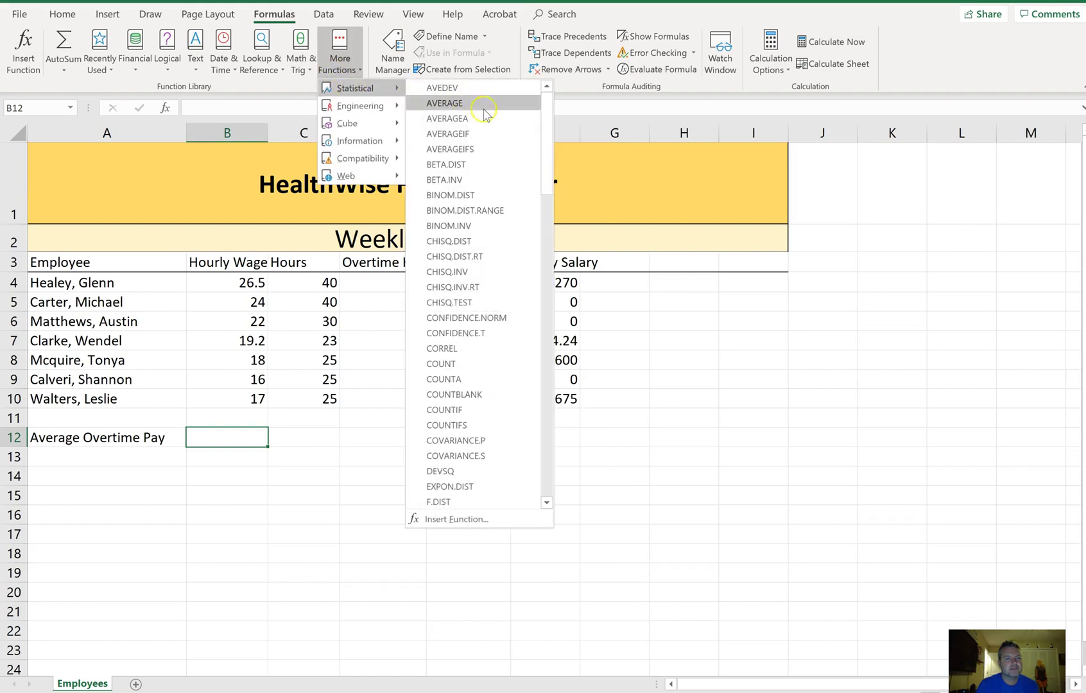
left_click(483, 135)
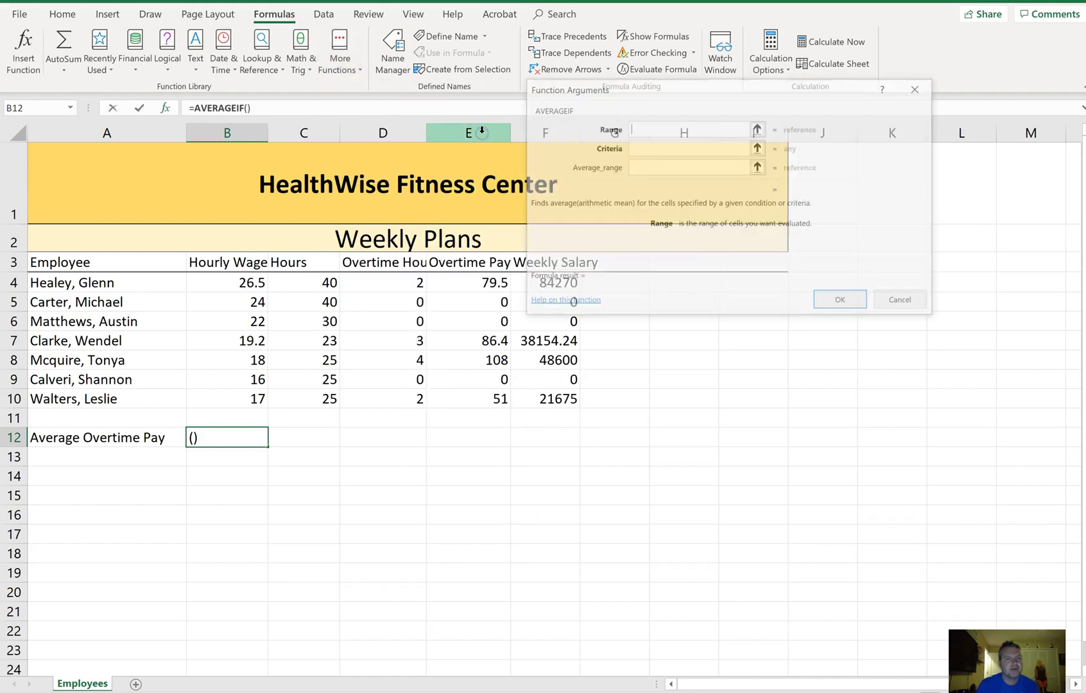
Set AVERAGEIF's range to E4:E10 and criteria to >0, giving 81.225.
left_click_drag(650, 87, 773, 60)
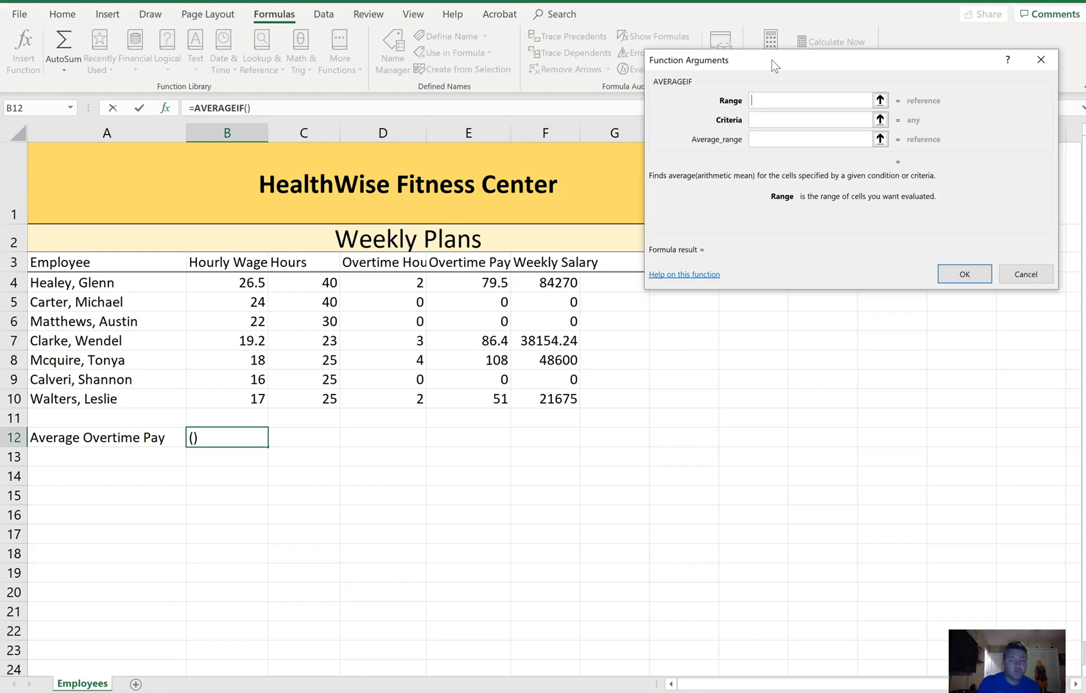
left_click_drag(468, 285, 469, 397)
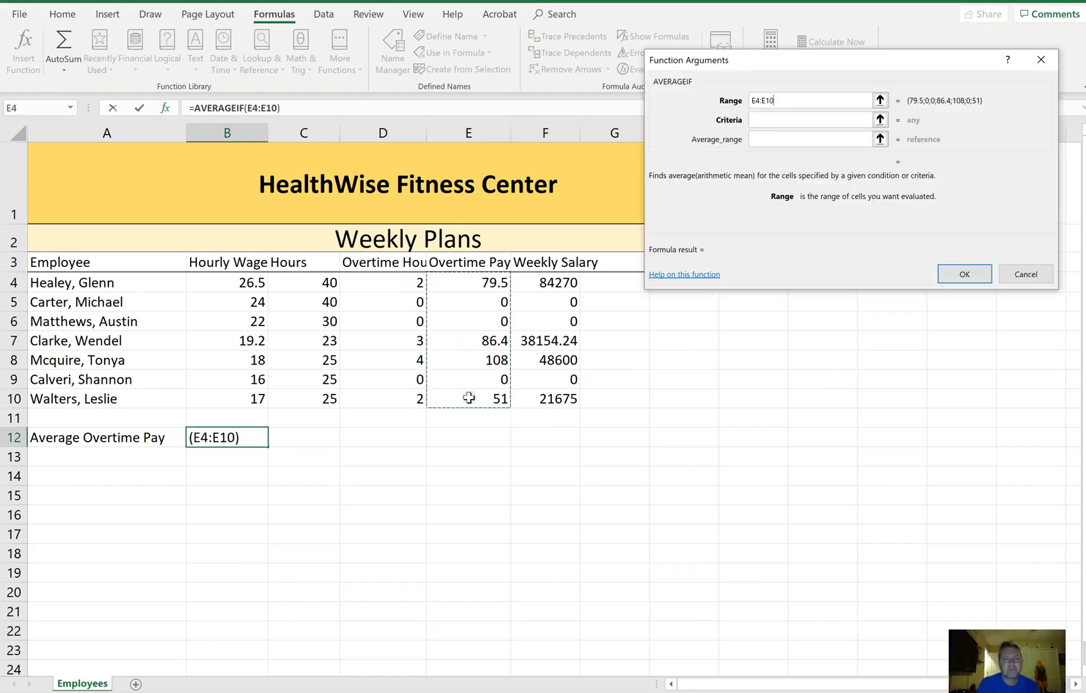
left_click(776, 118)
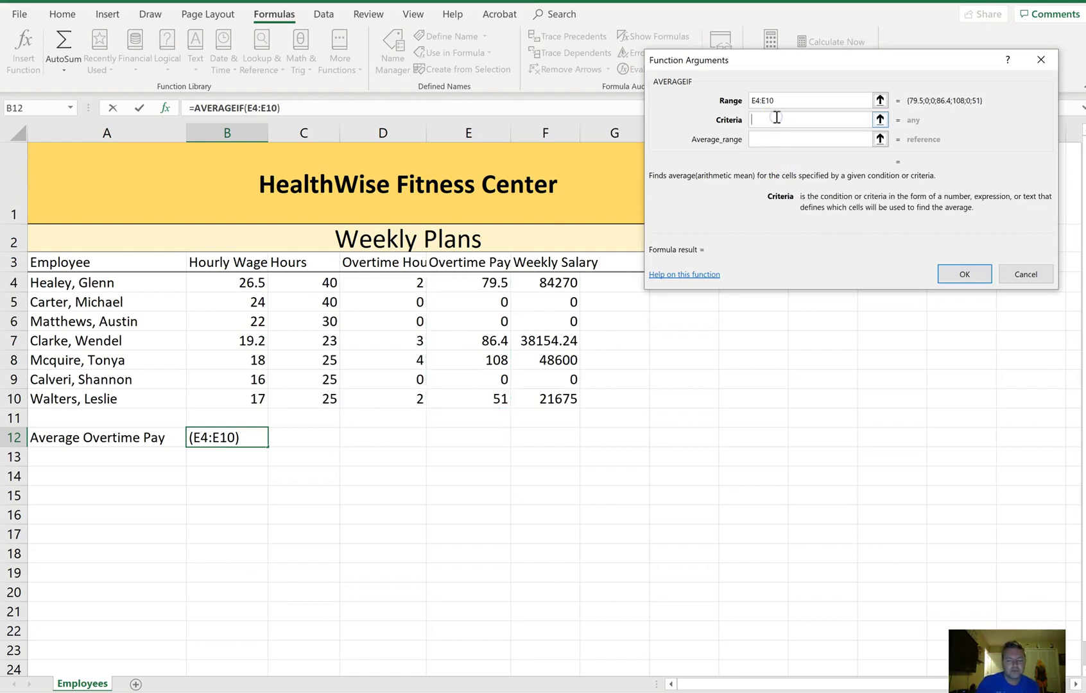
type(">0")
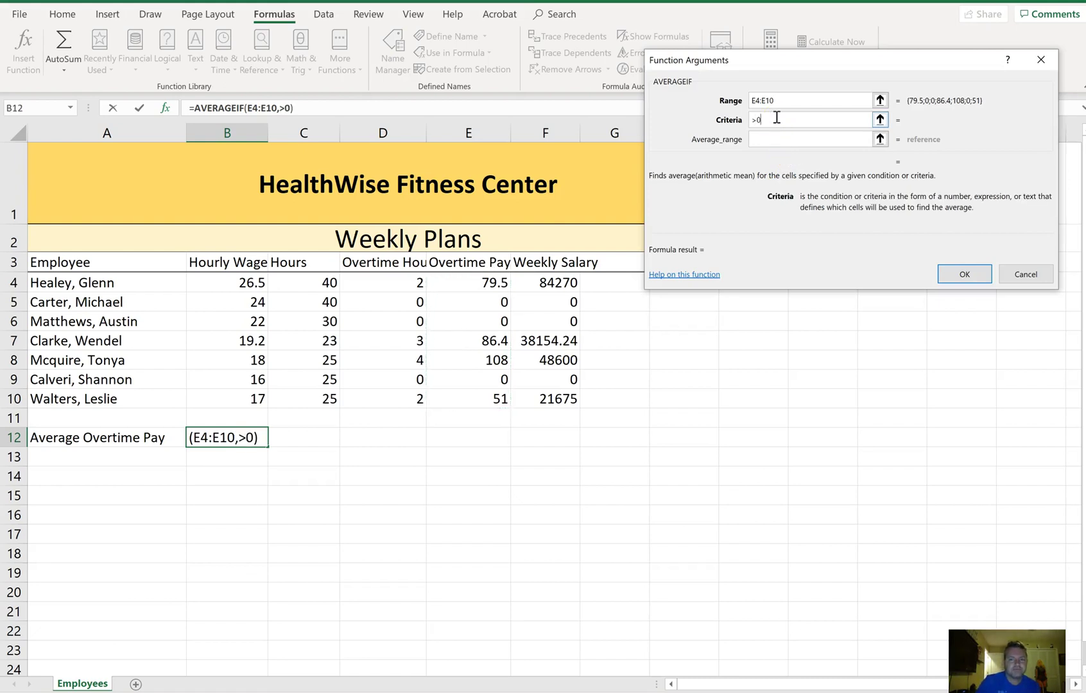
left_click(962, 275)
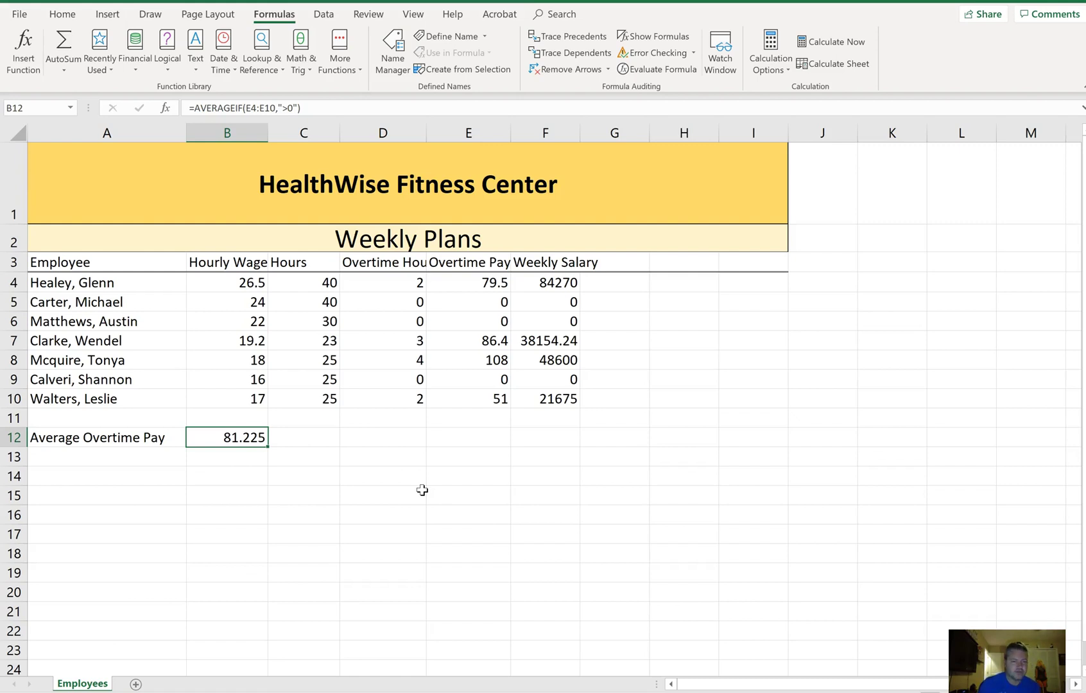
left_click(102, 684)
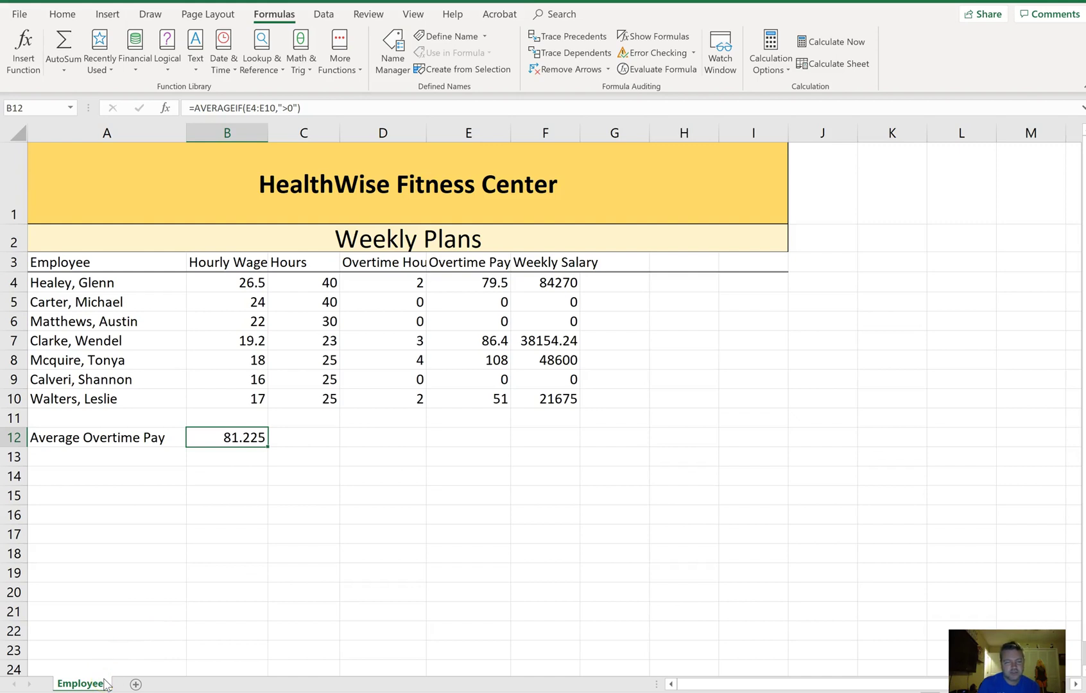
Copy the Employees sheet to the end of the workbook as Employees (2).
right_click(105, 684)
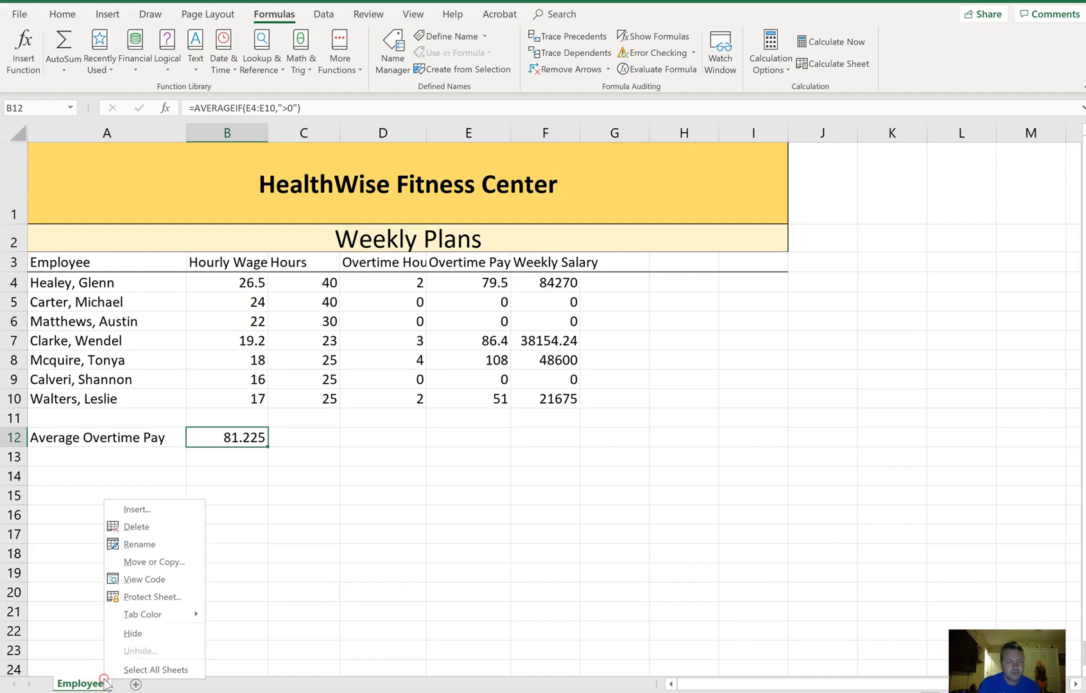
left_click(156, 562)
left_click(66, 621)
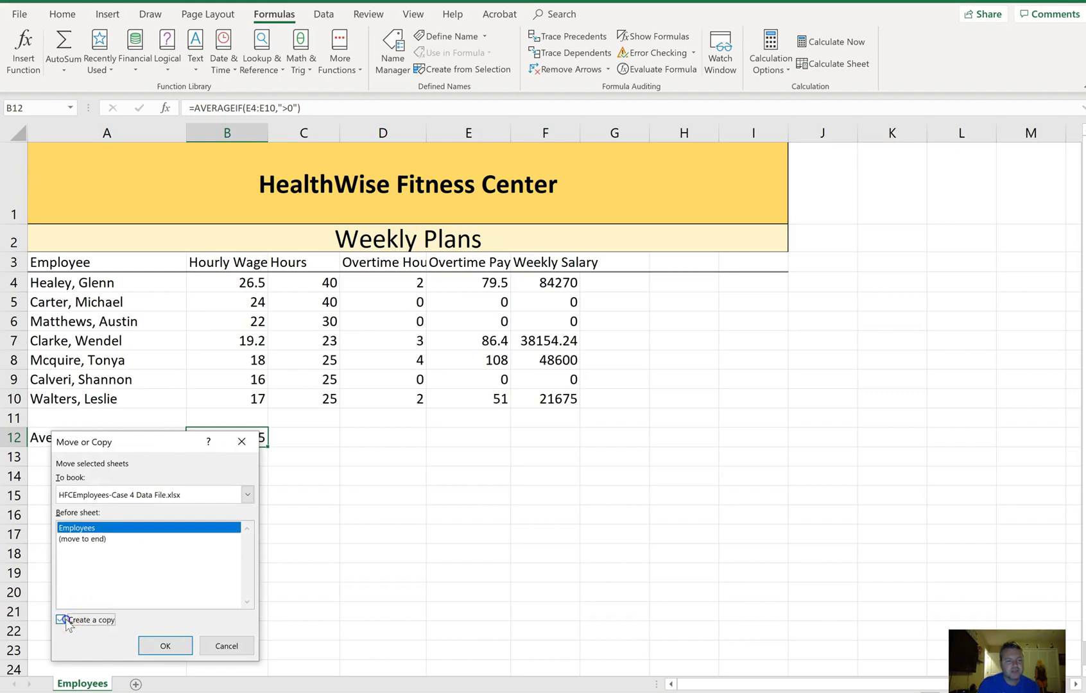
left_click(105, 539)
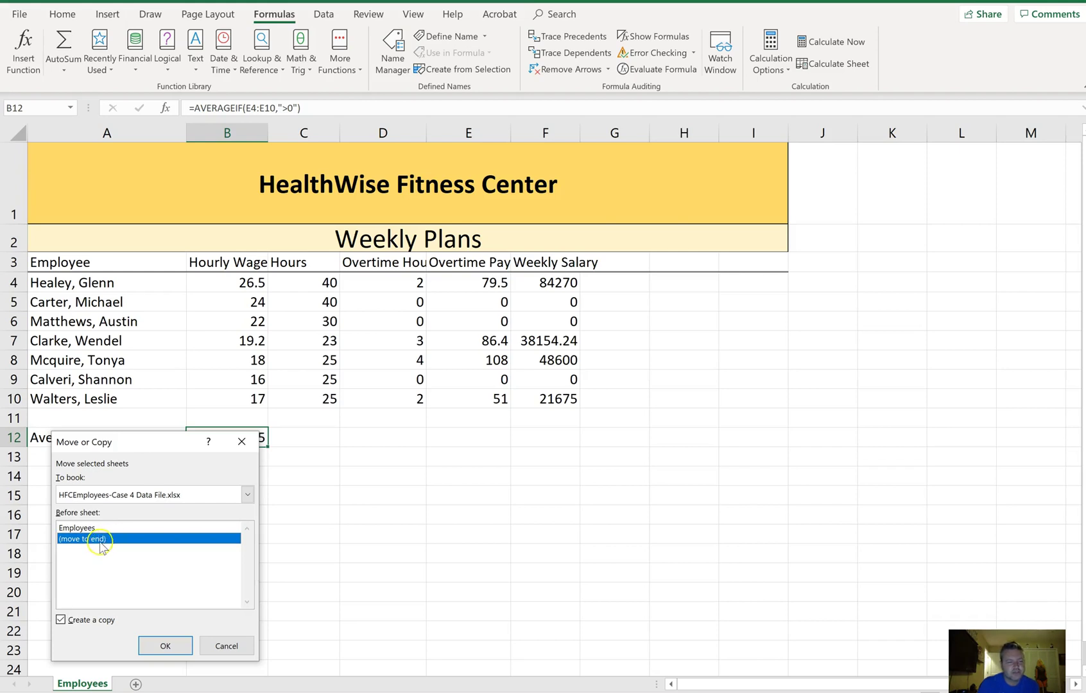
left_click(164, 647)
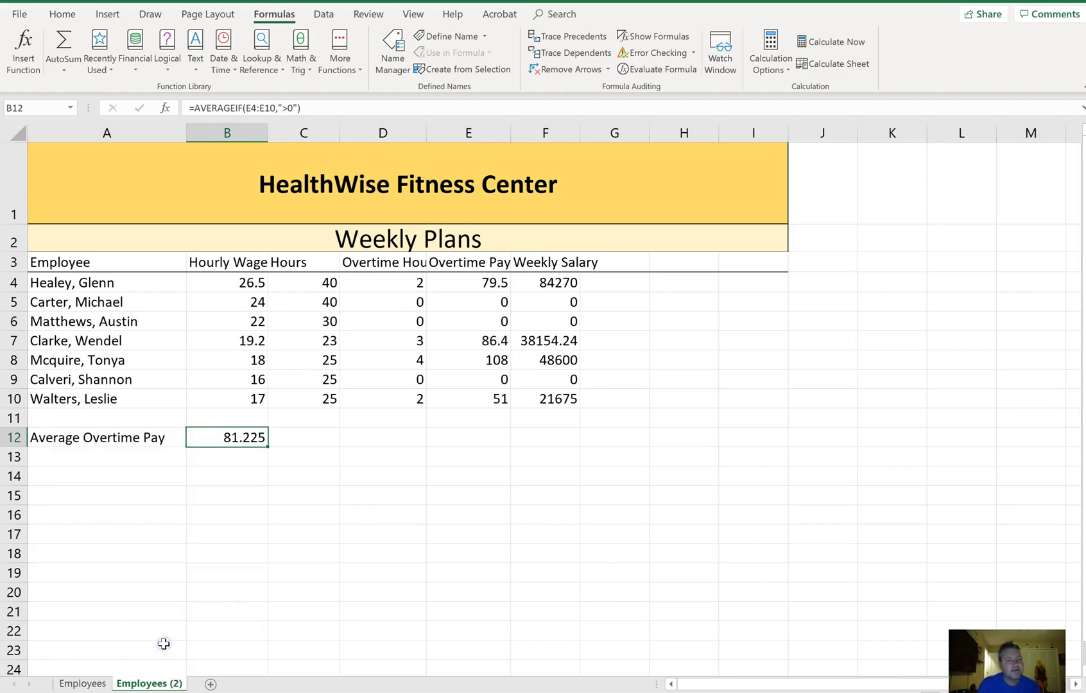
Check the Employees (2) copy, then select J1 on the original Employees sheet.
left_click(99, 682)
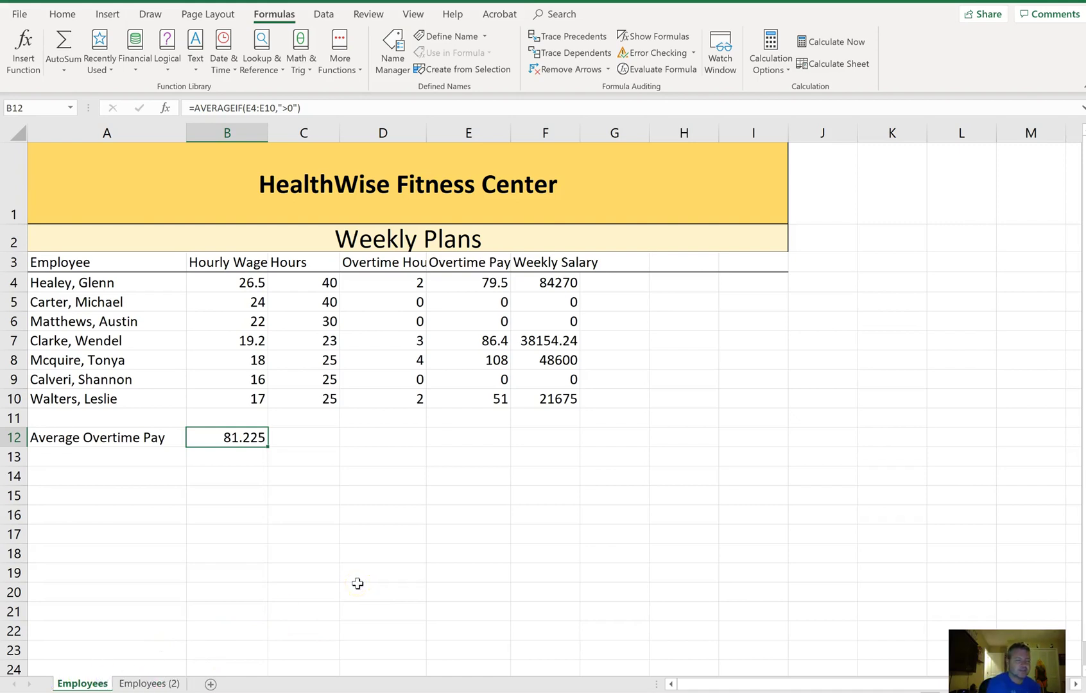
left_click(127, 681)
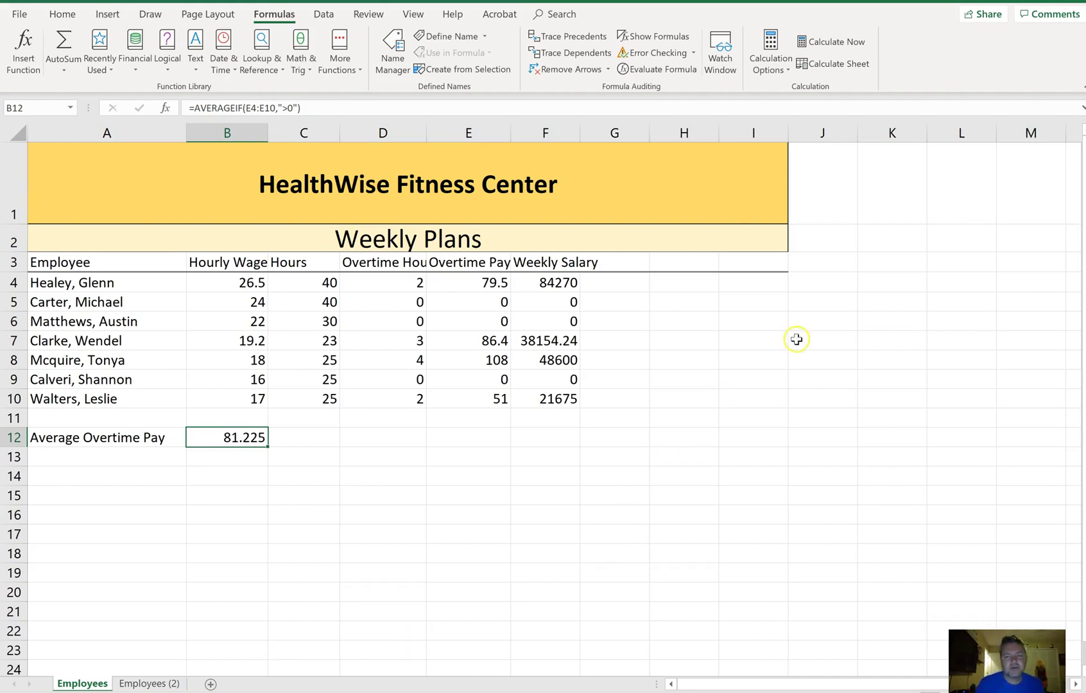
left_click(836, 200)
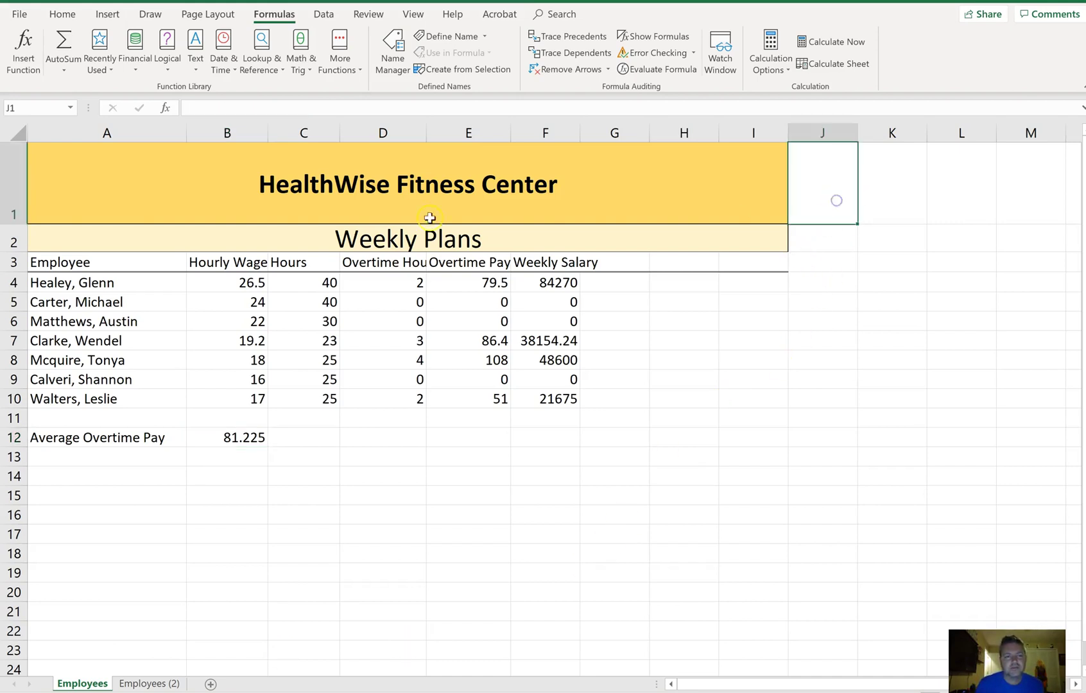
Insert the Exercise picture from the Desktop at cell J1.
left_click(108, 14)
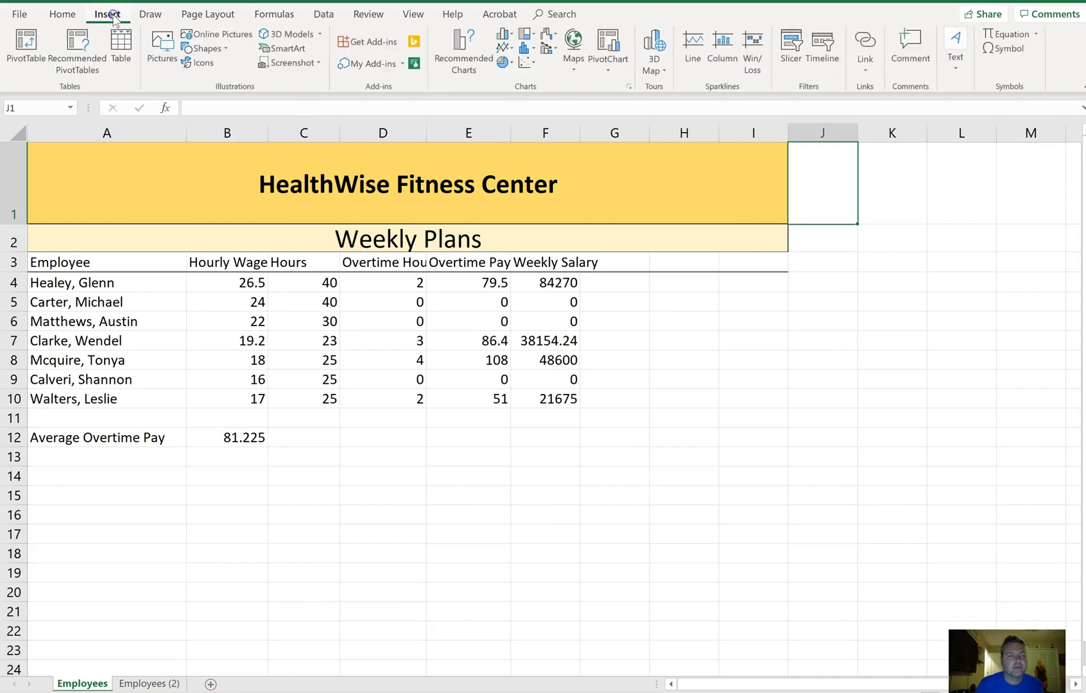
left_click(161, 50)
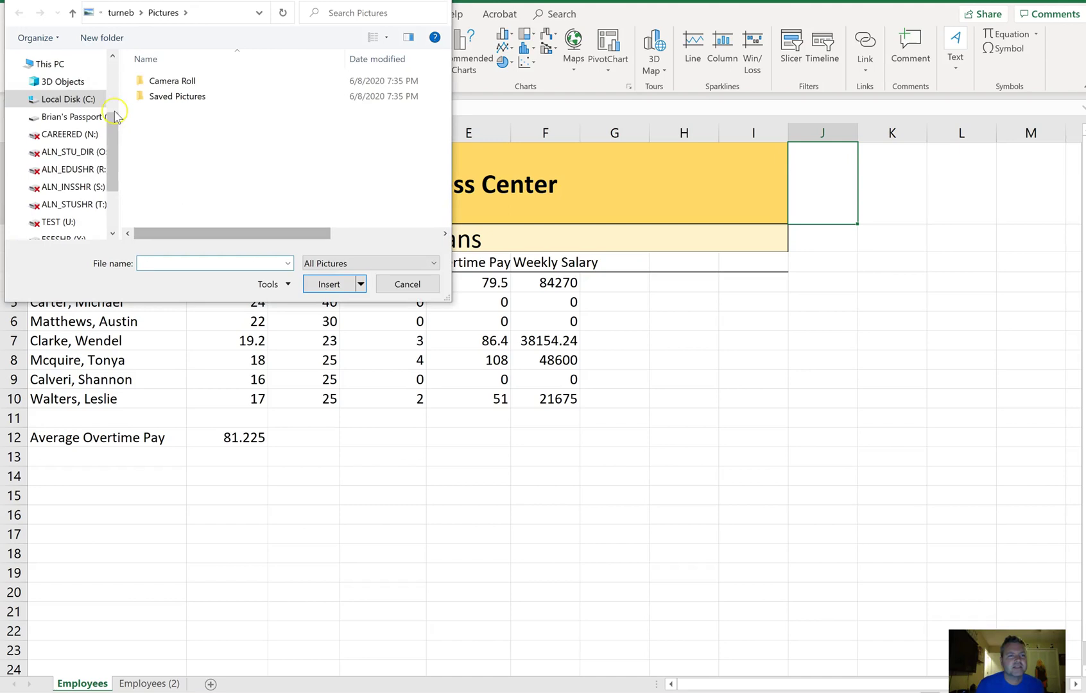
left_click(71, 93)
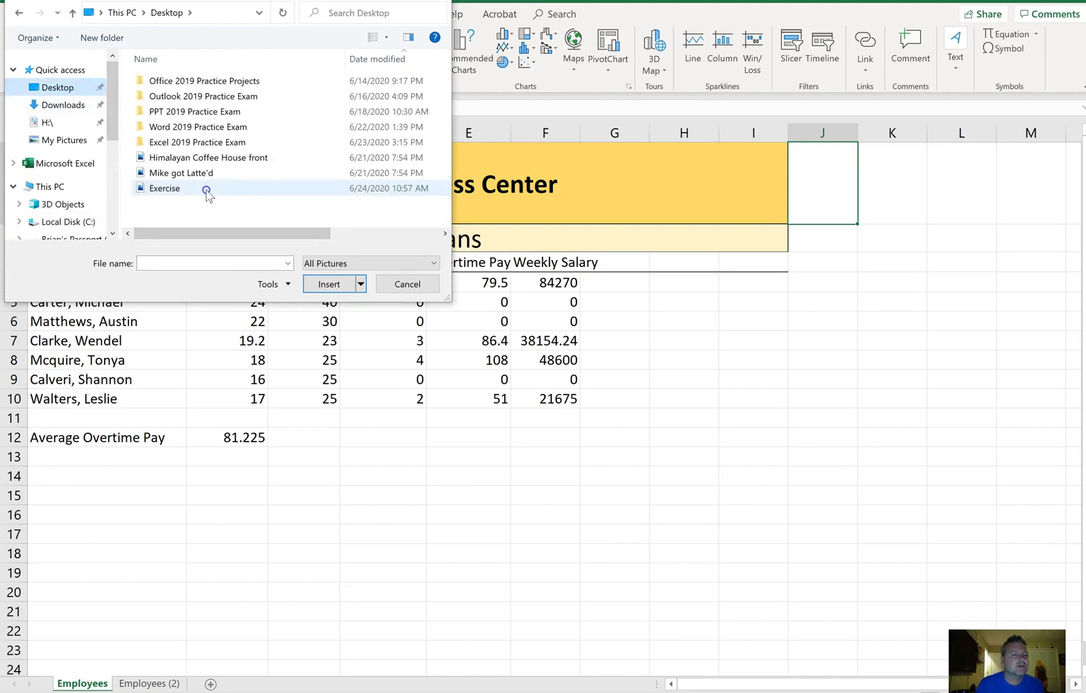
left_click(207, 191)
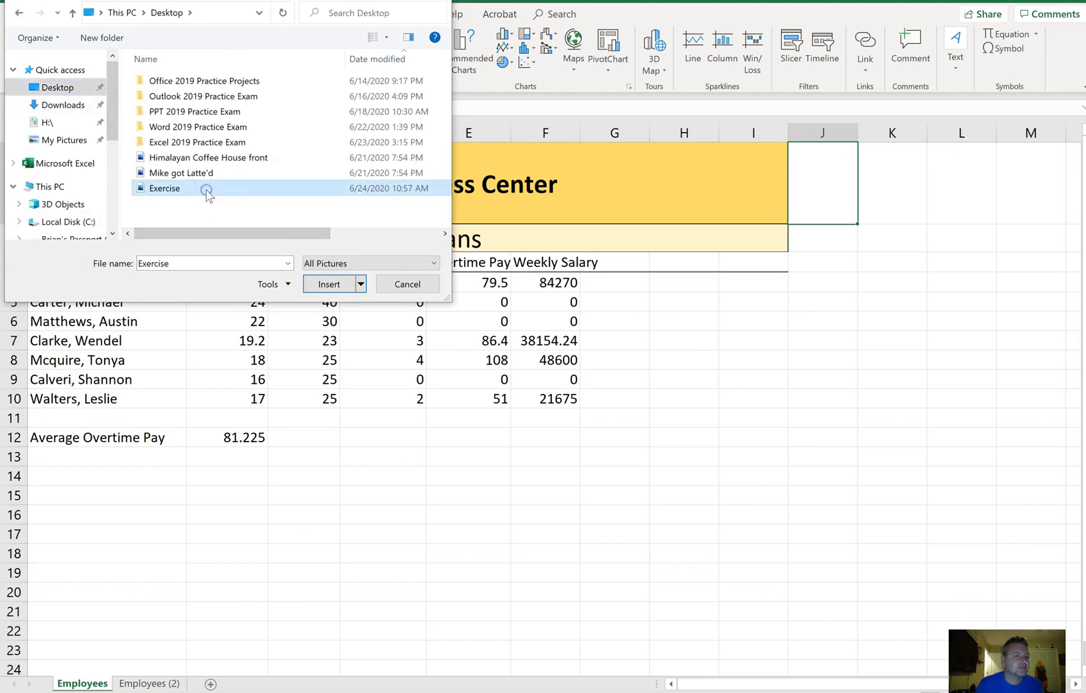
left_click(340, 288)
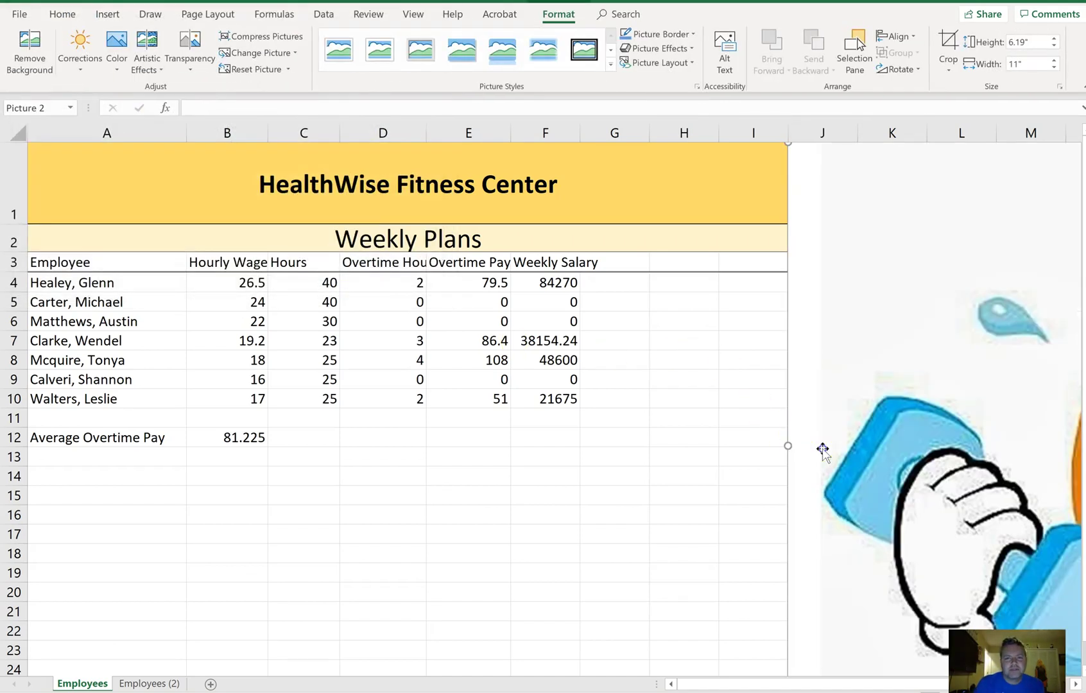
Reduce the Exercise picture to 1.5" by 2.67" and position it beside the title.
left_click(1054, 67)
left_click(1054, 66)
left_click(1054, 66)
left_click(1054, 67)
left_click(1055, 66)
left_click(1053, 46)
left_click(1053, 46)
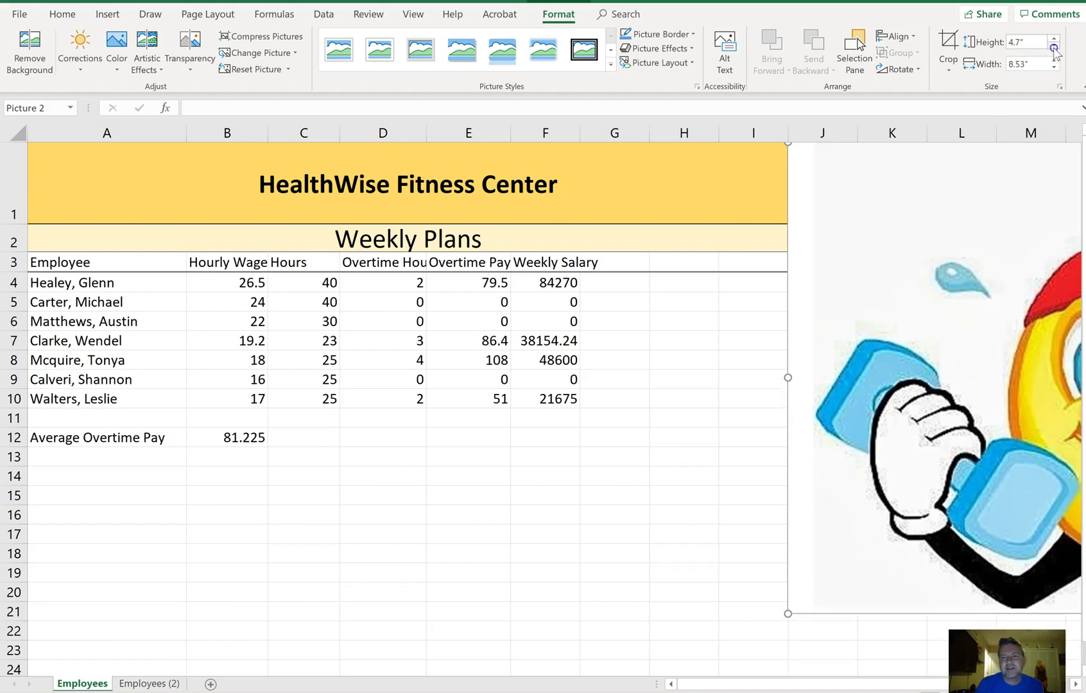
left_click(1053, 46)
left_click(1054, 46)
left_click(1053, 46)
left_click(1054, 47)
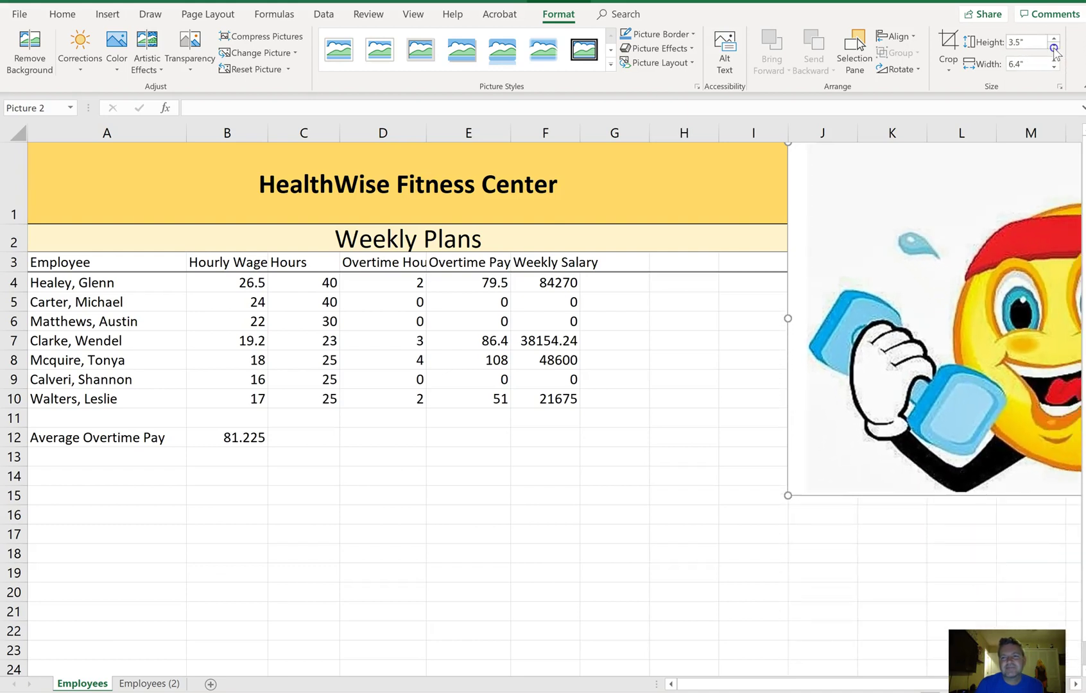
left_click(1053, 46)
left_click(1054, 46)
left_click(1054, 46)
left_click(1054, 46)
left_click(1054, 46)
left_click(1053, 46)
left_click(1054, 46)
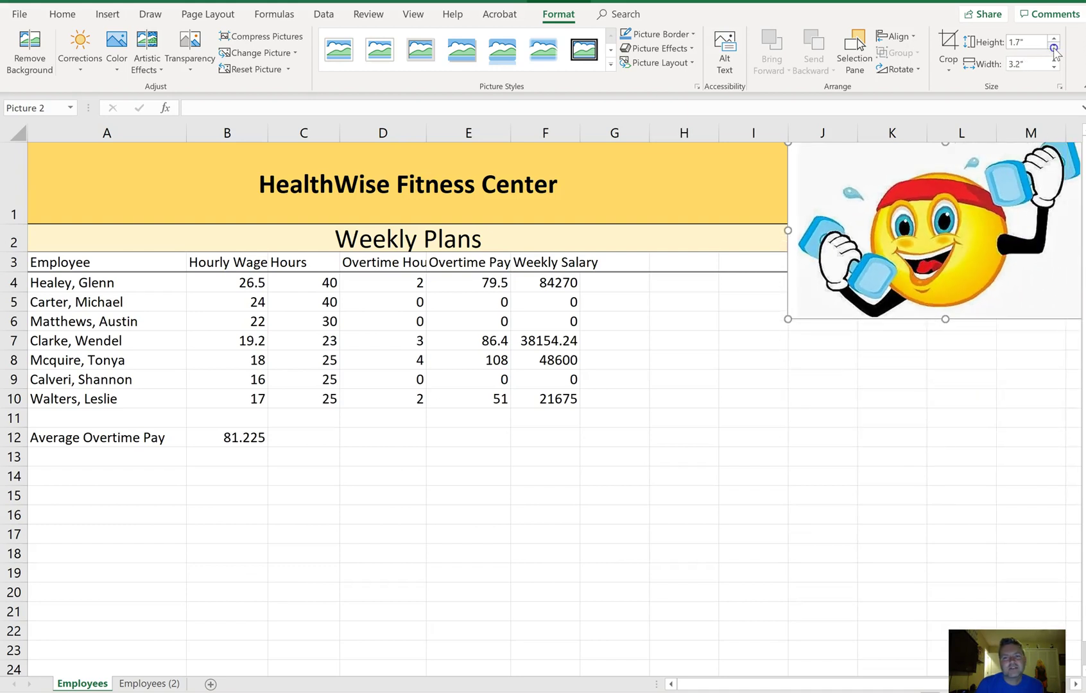
left_click(1053, 47)
mouse_move(820, 160)
left_mouse_down()
mouse_move(864, 168)
mouse_move(810, 159)
mouse_move(823, 161)
left_mouse_up()
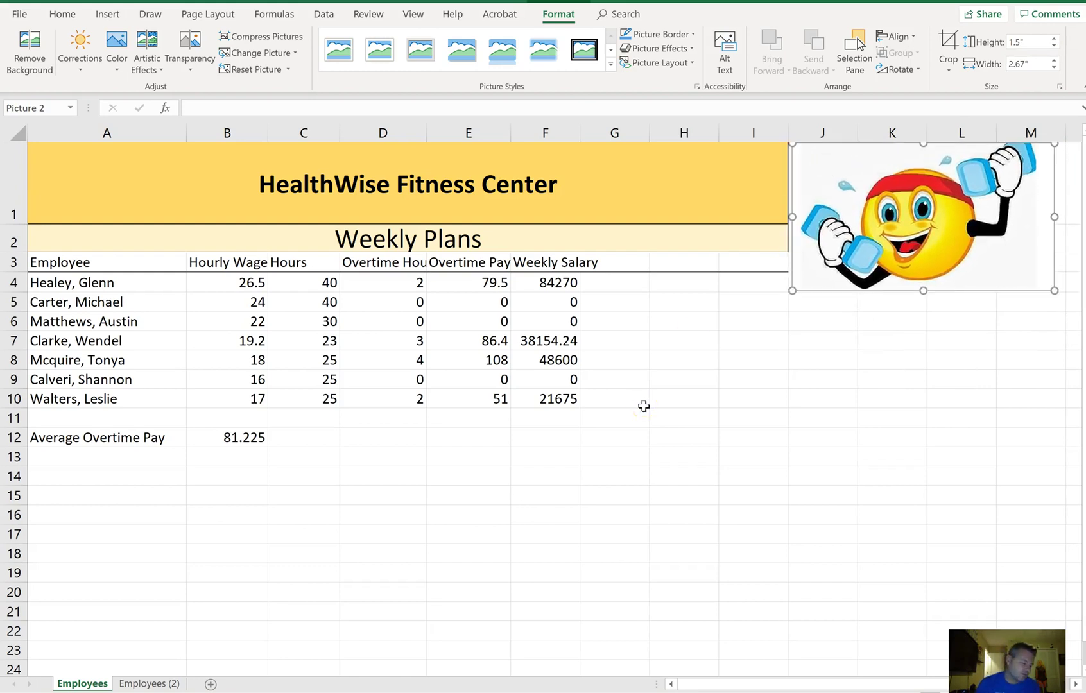
left_click(642, 433)
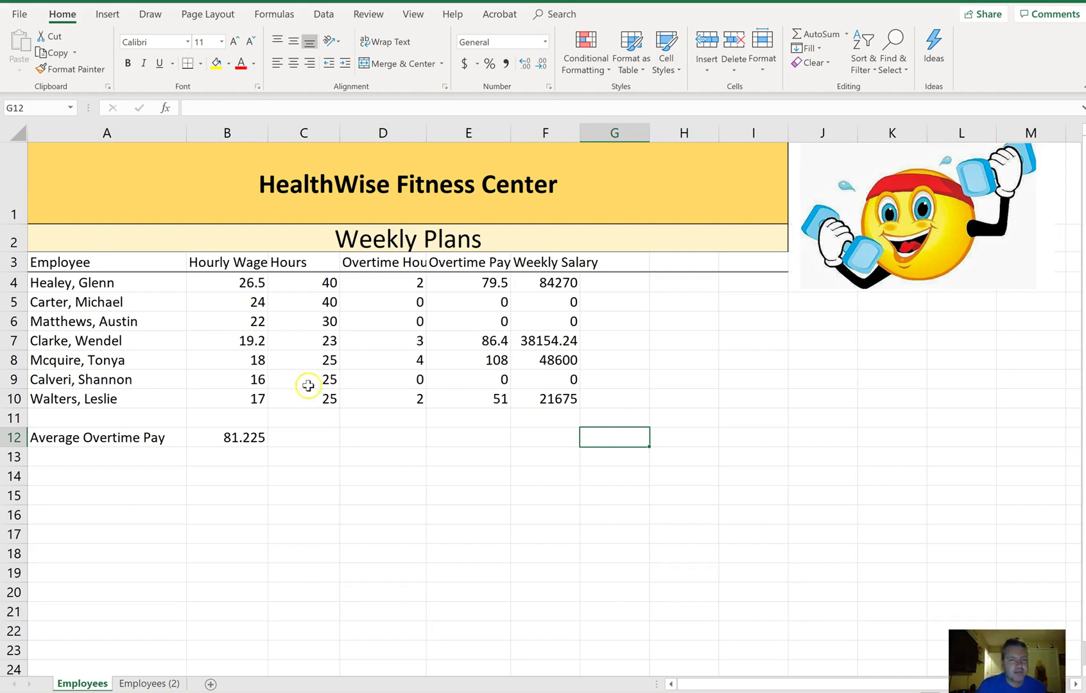
Apply Wrap Text to headers A3:F3 so 'Hourly Wage' and 'Weekly Salary' span two lines.
left_click_drag(90, 261, 540, 260)
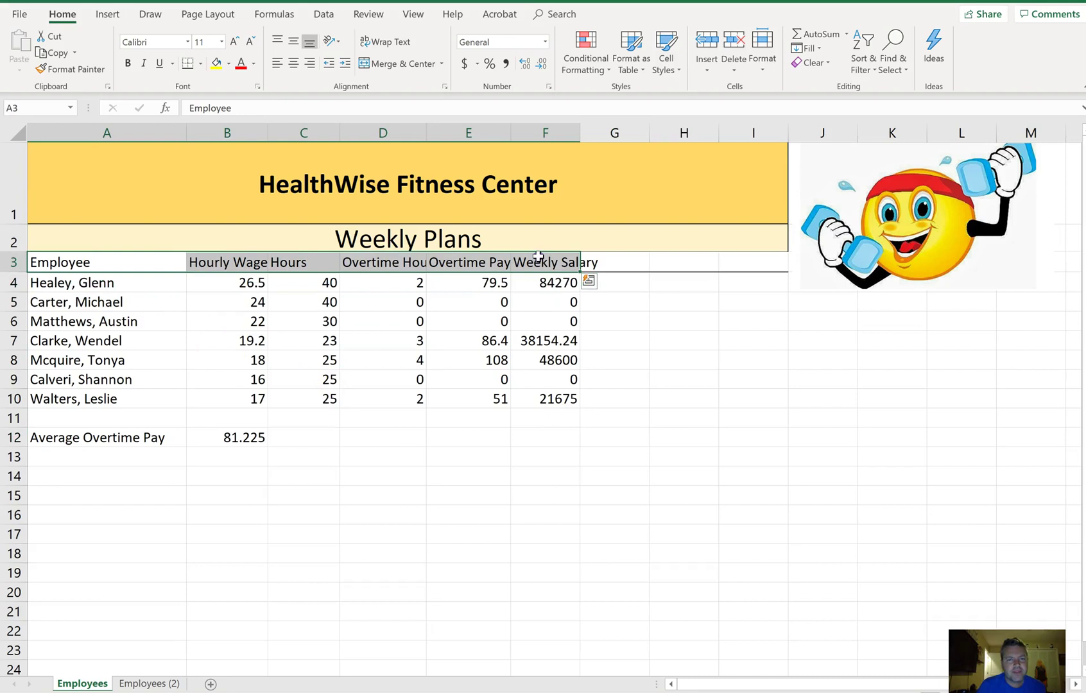
left_click(385, 41)
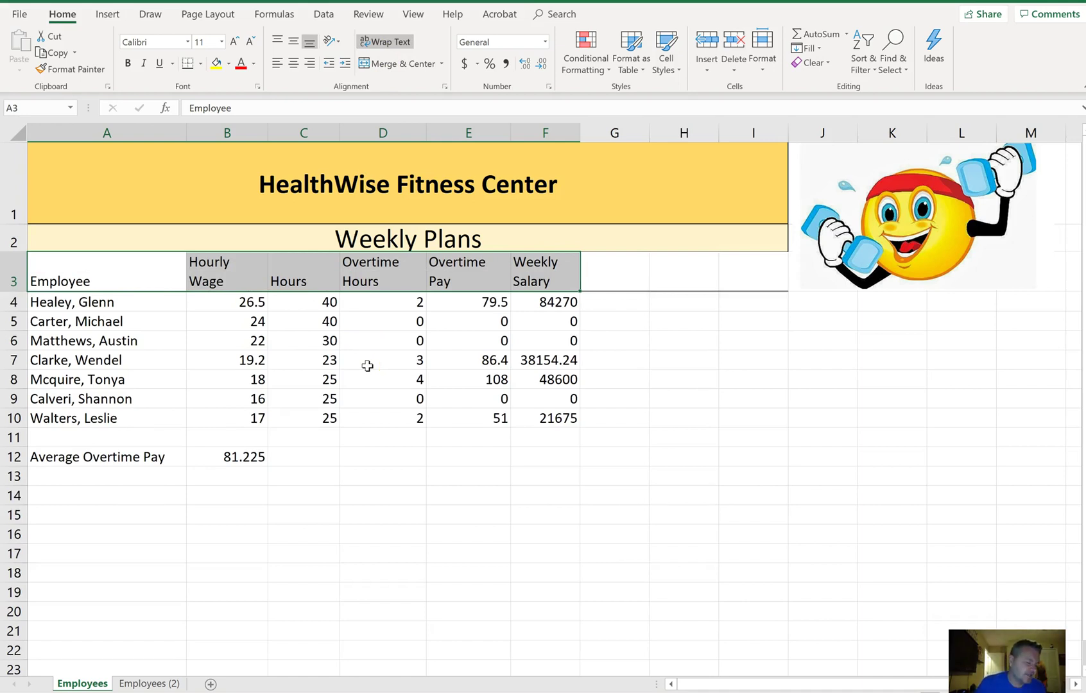
left_click(148, 269)
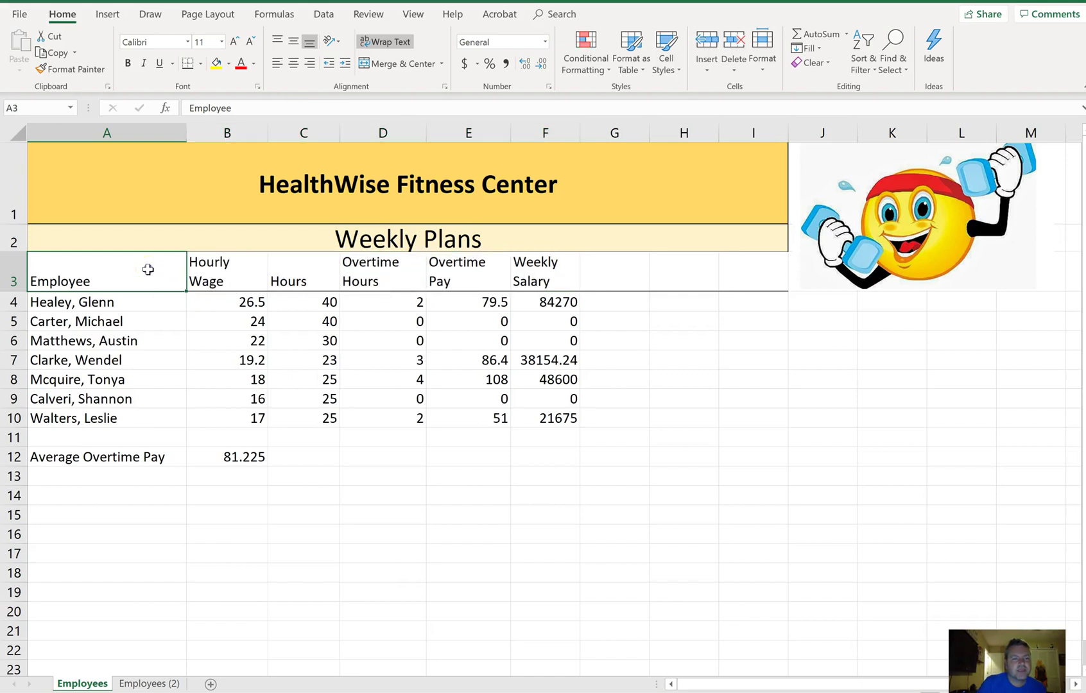
left_click_drag(148, 270, 521, 421)
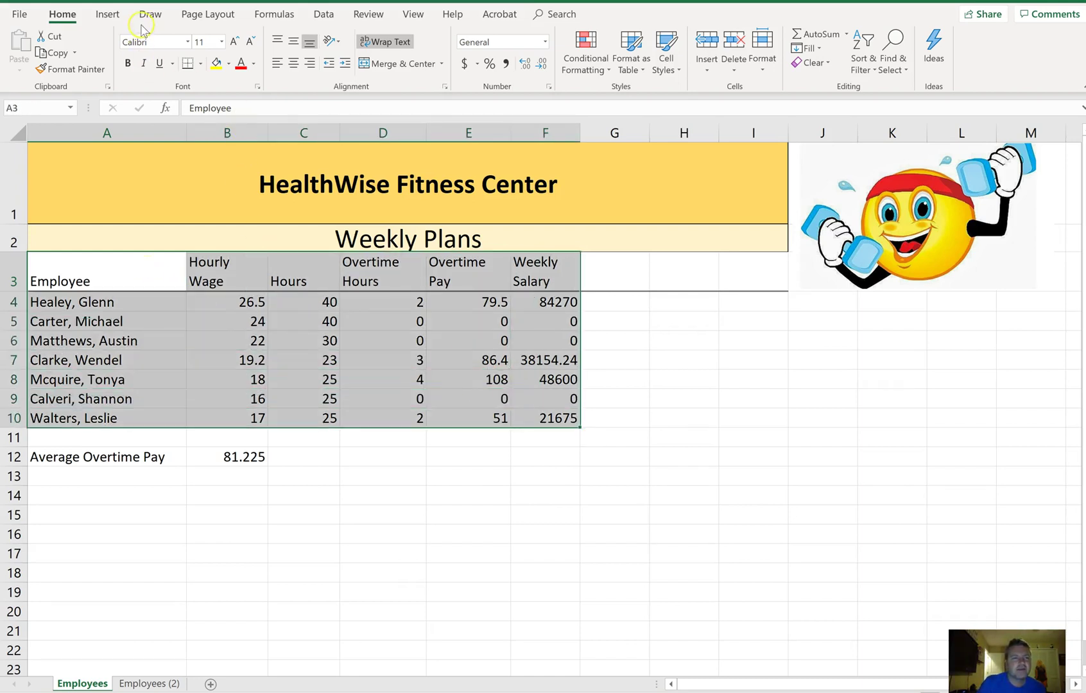
Insert a 2-D clustered column chart of the employee table.
left_click(119, 19)
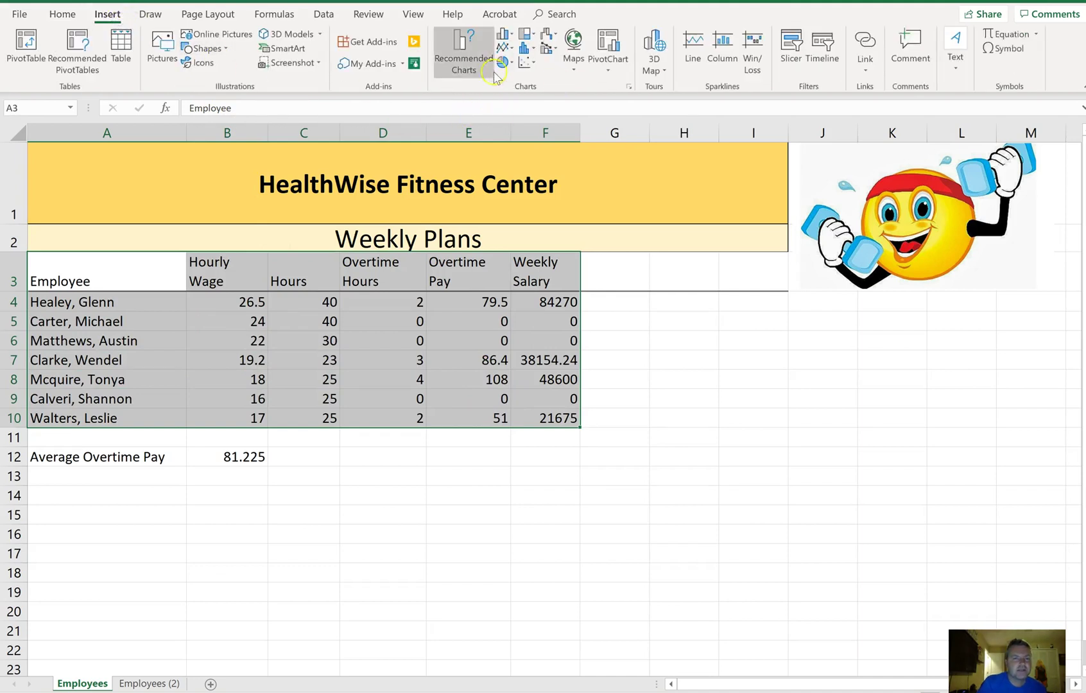
left_click(511, 37)
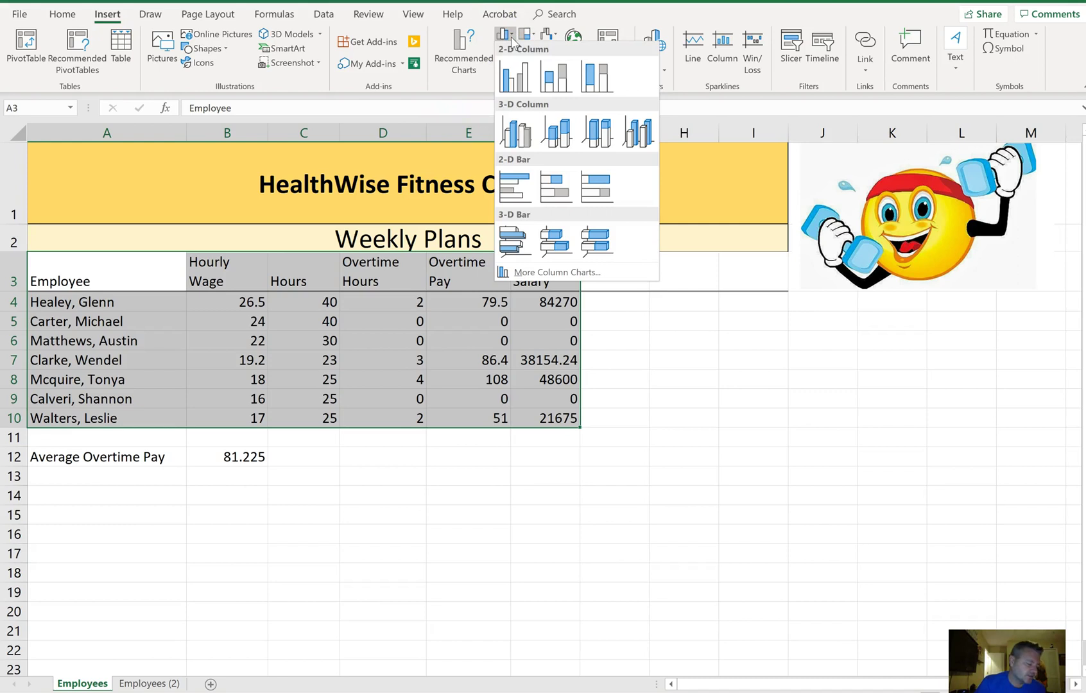
left_click(522, 80)
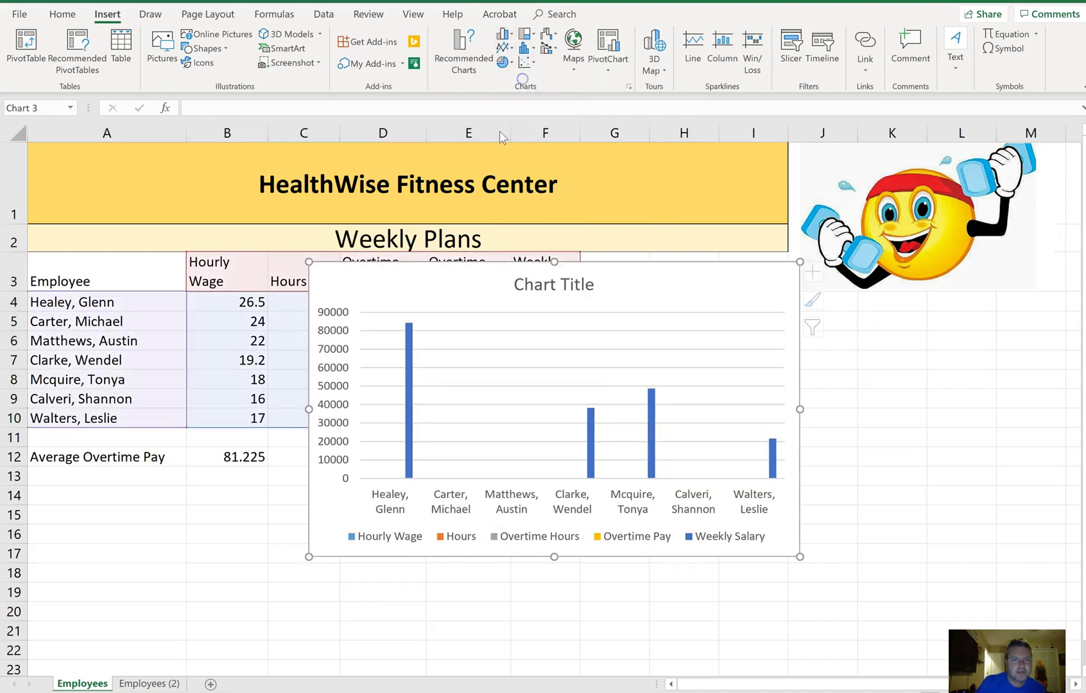
Remove the Hourly Wage, Overtime Hours, Overtime Pay and Weekly Salary series, leaving only Hours.
right_click(626, 278)
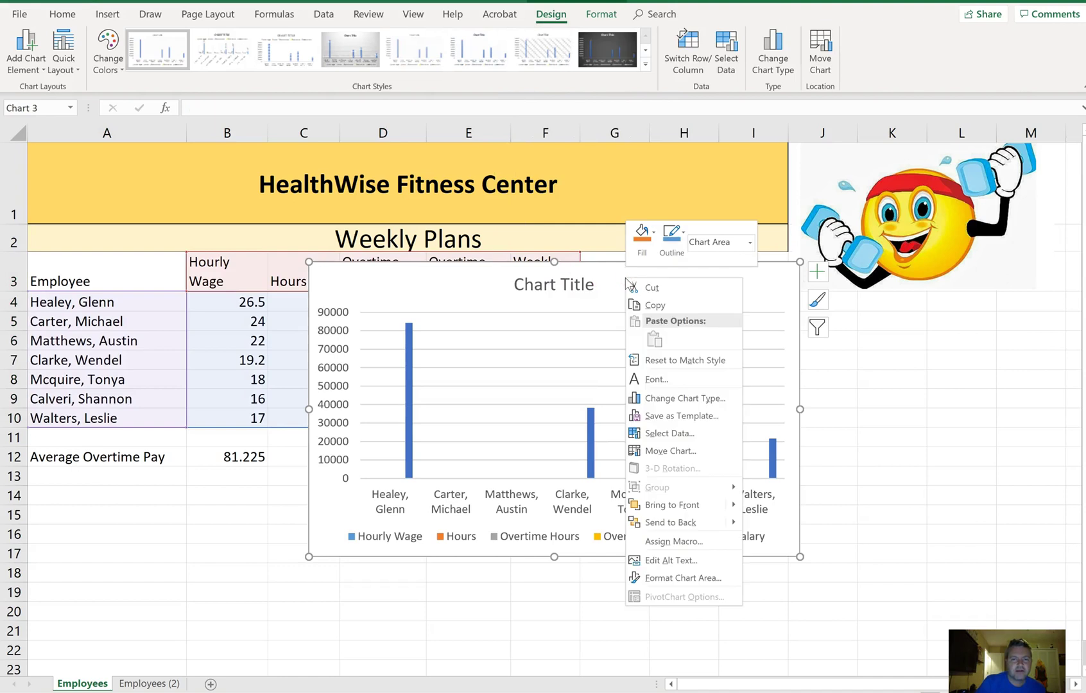
left_click(680, 437)
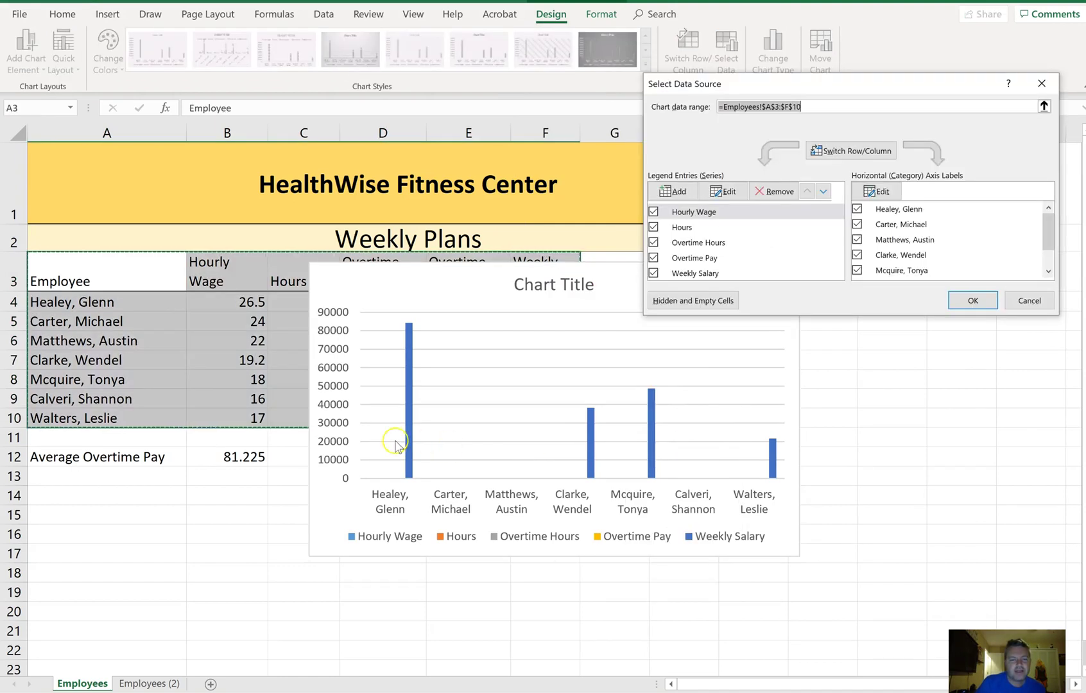
left_click(654, 212)
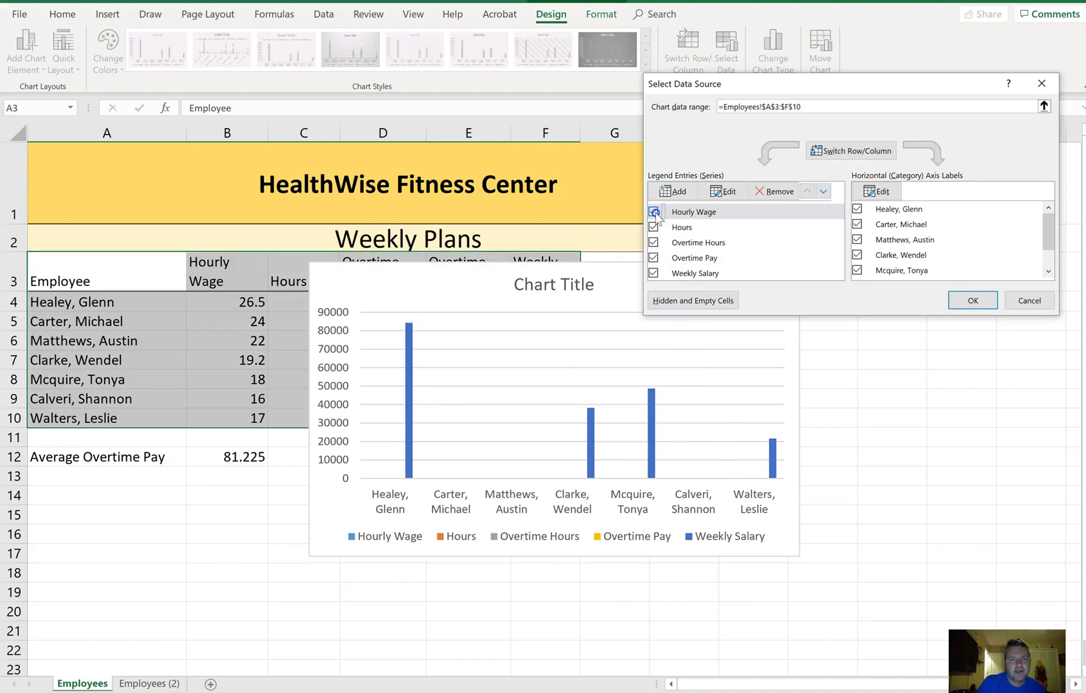
left_click(653, 243)
left_click(654, 258)
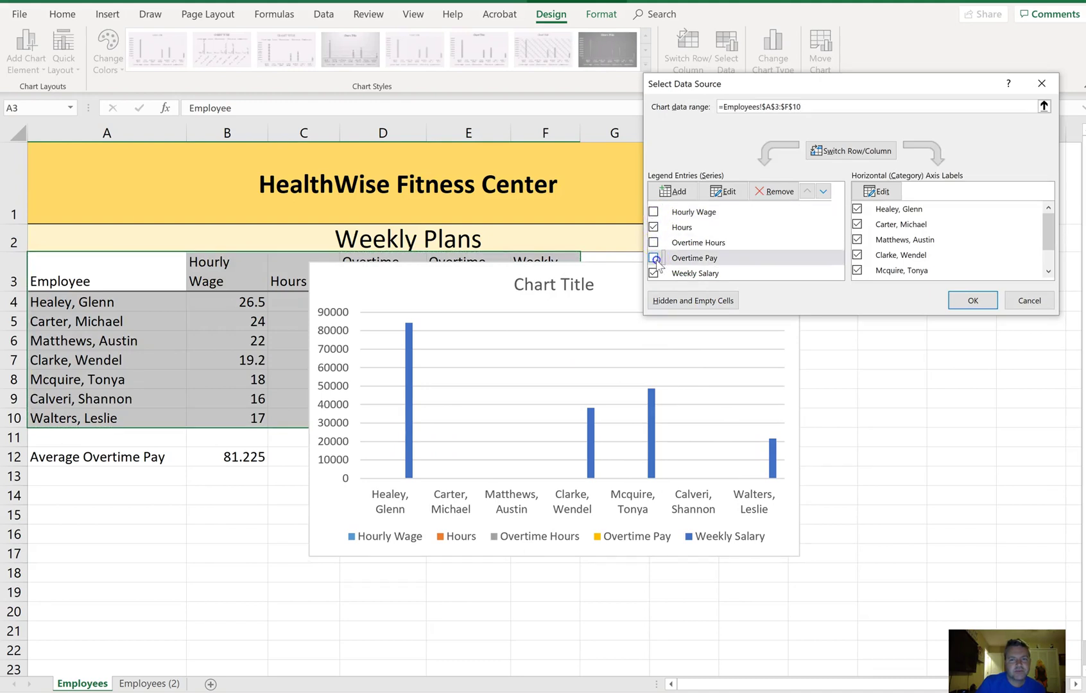
left_click(654, 273)
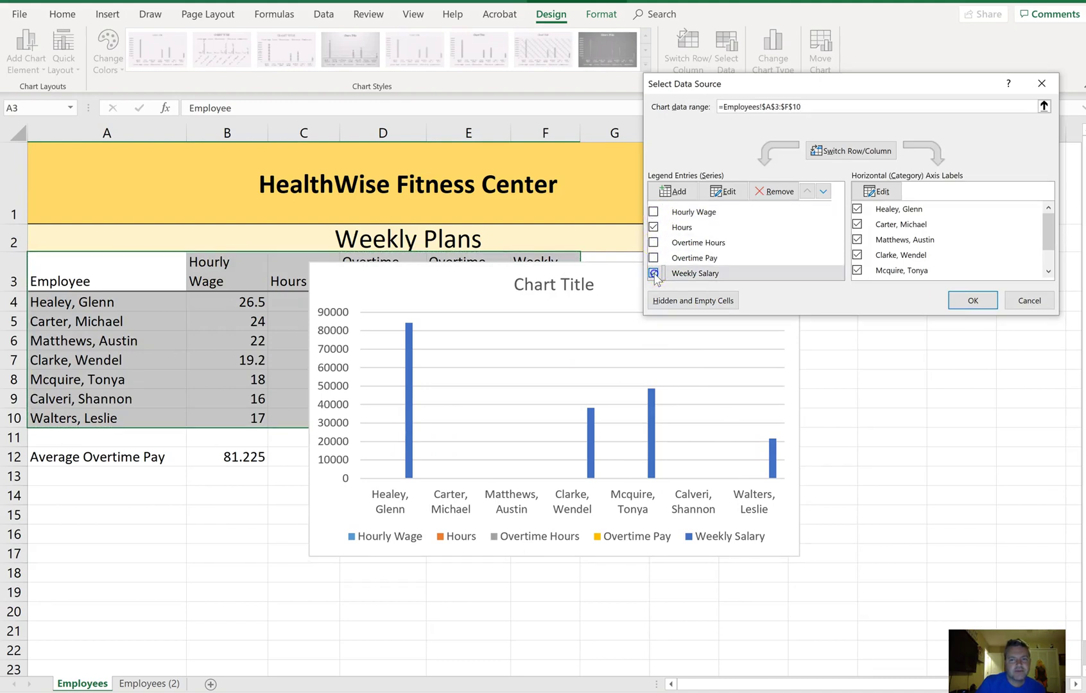
left_click(973, 301)
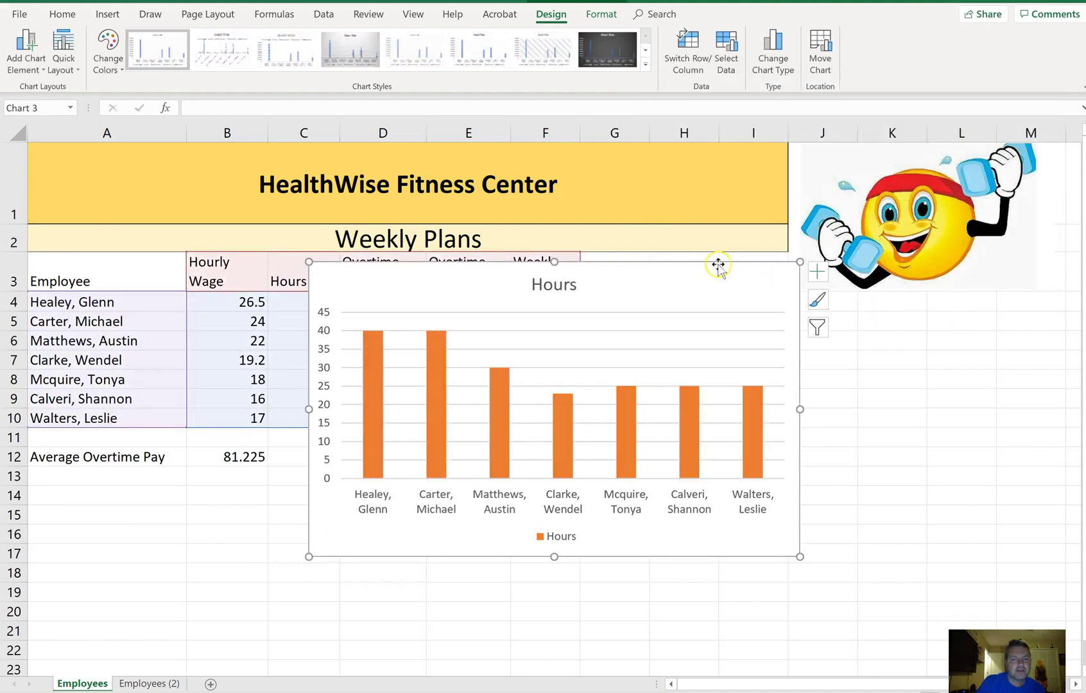
Drag the Hours chart below row 12 so it sits under the employee table.
mouse_move(707, 271)
left_mouse_down()
mouse_move(480, 424)
mouse_move(472, 480)
left_mouse_up()
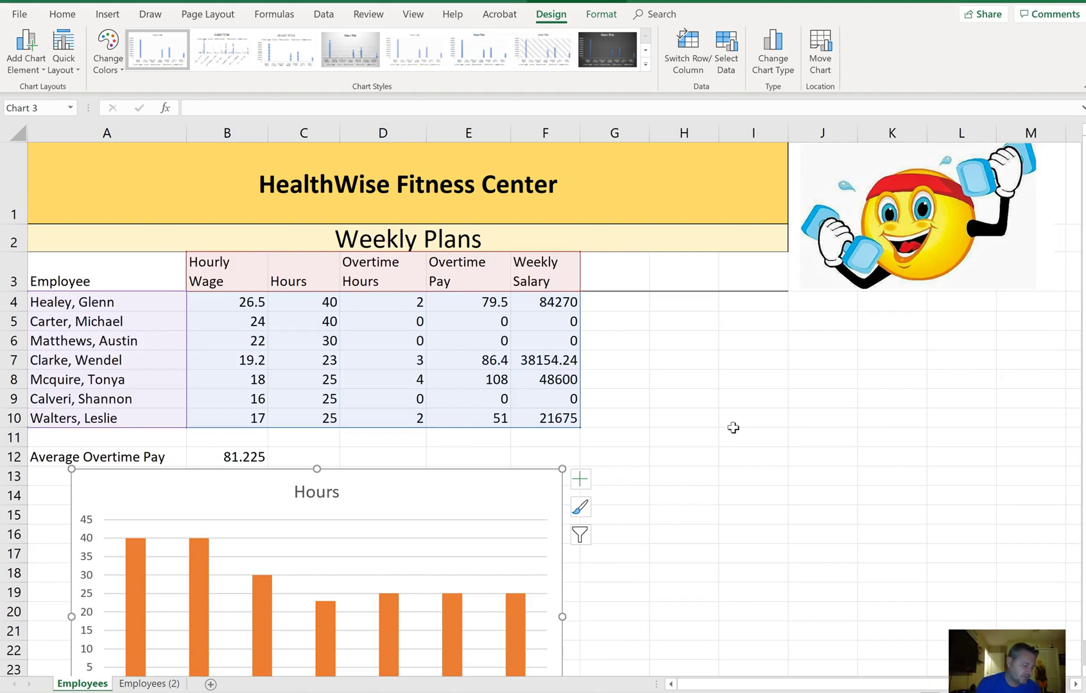
left_click(680, 401)
left_click_drag(144, 283, 538, 417)
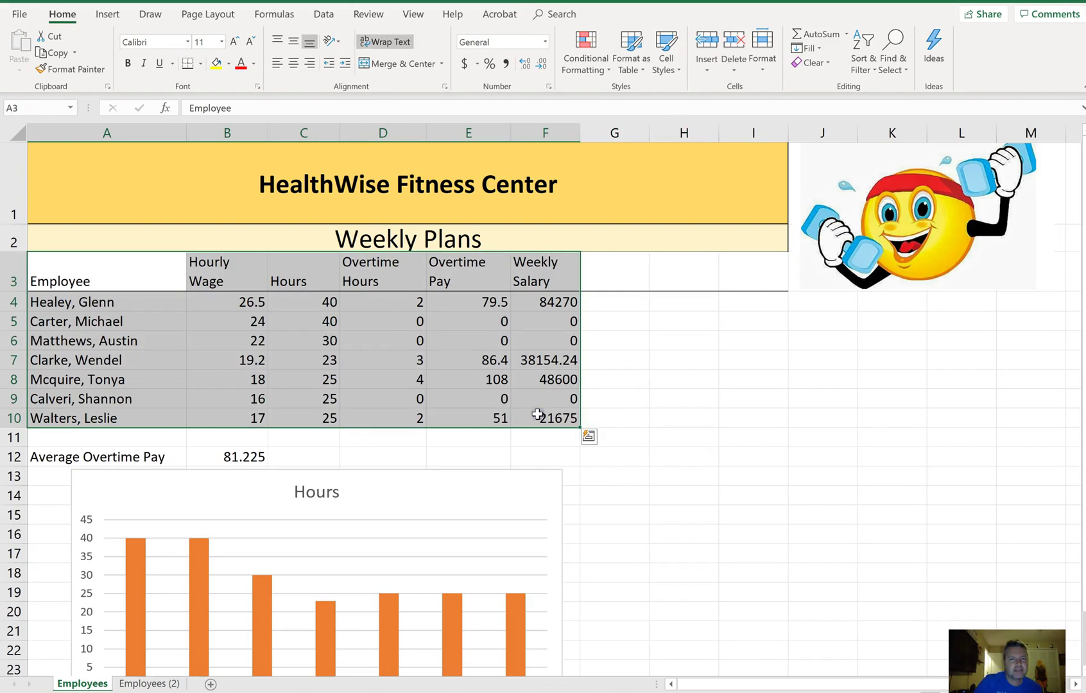
Format A3:F10 as a table with Green, Table Style Light 14, then select the row 7 employee's record.
left_click(633, 71)
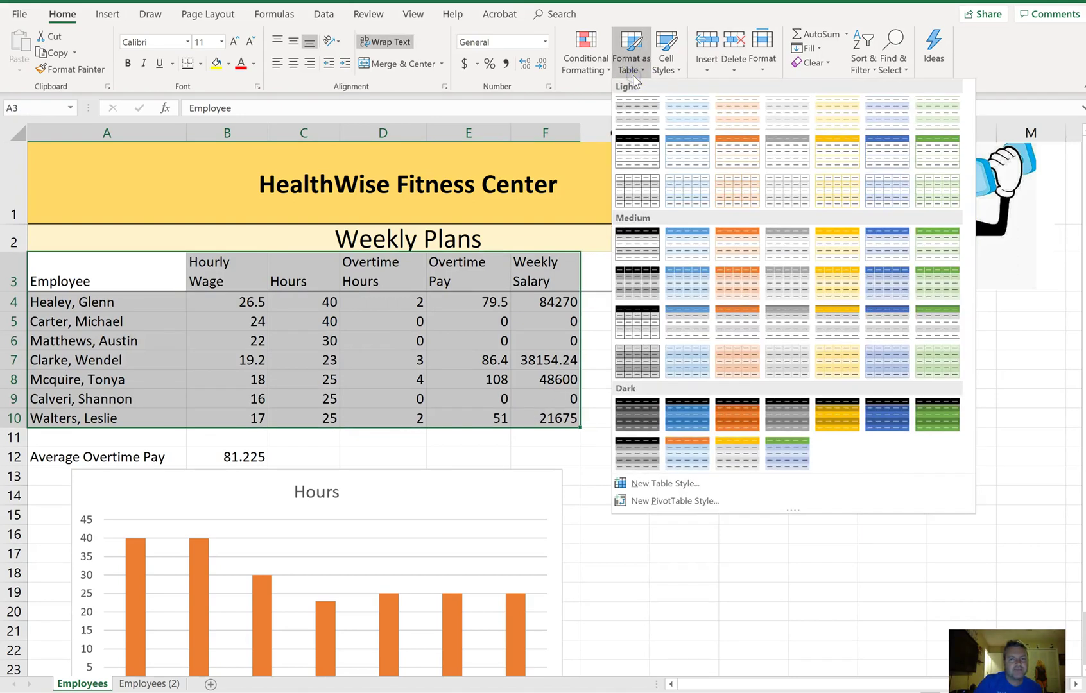
left_click(942, 156)
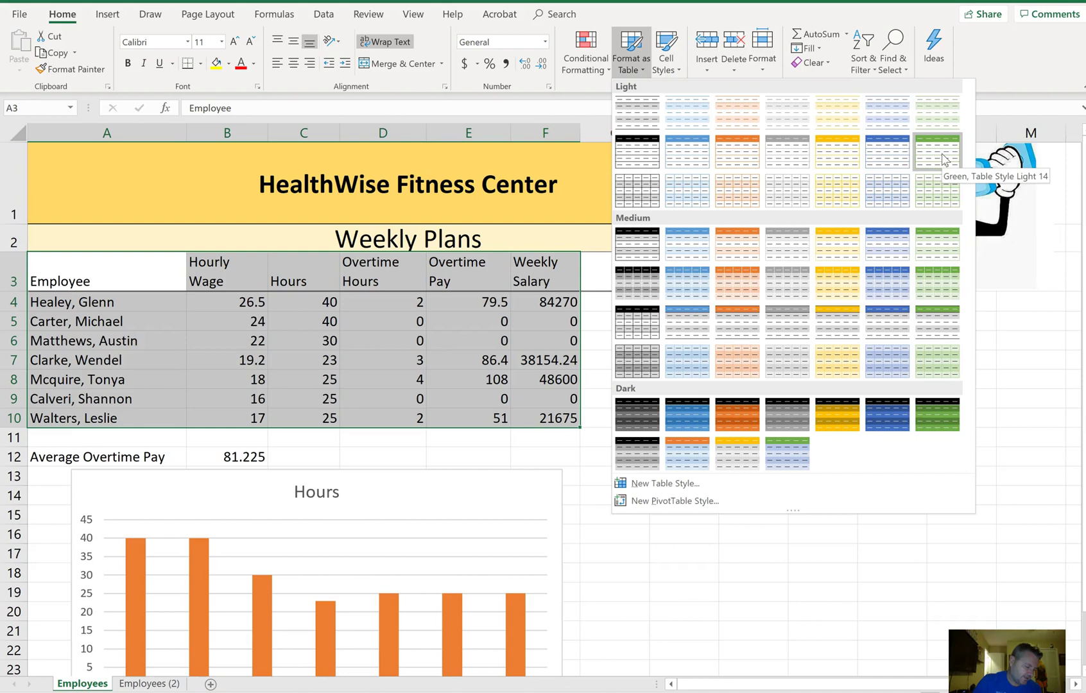
left_click(942, 156)
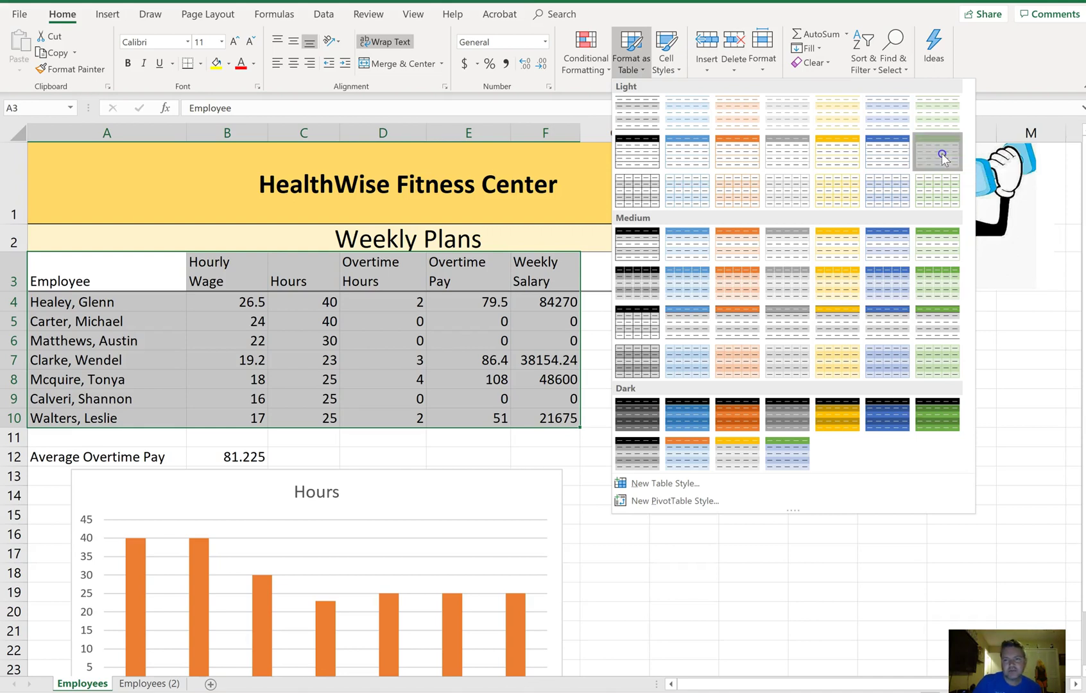
left_click(840, 207)
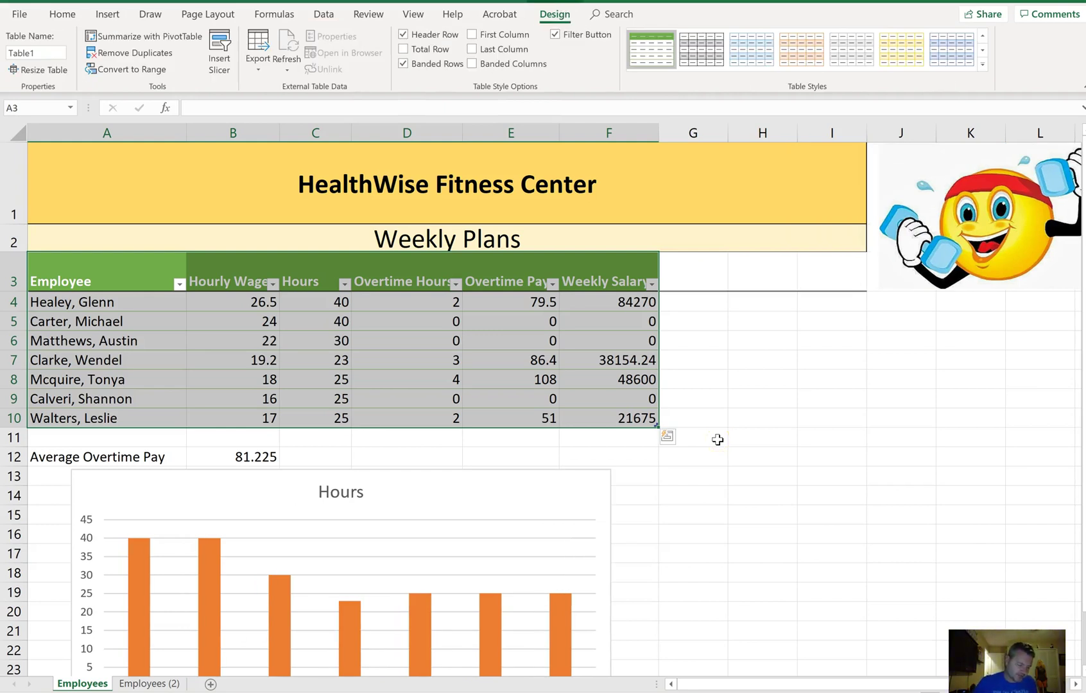
left_click(158, 364)
left_click_drag(174, 359, 599, 360)
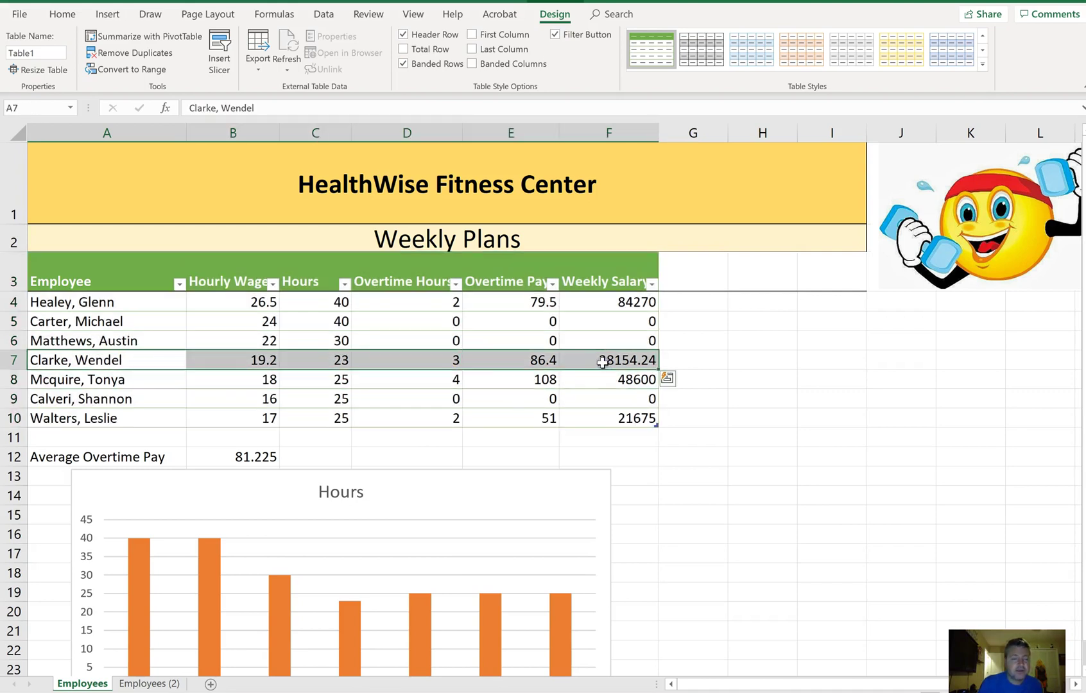
Delete the selected row 7 employee from the table, leaving six employees.
right_click(563, 362)
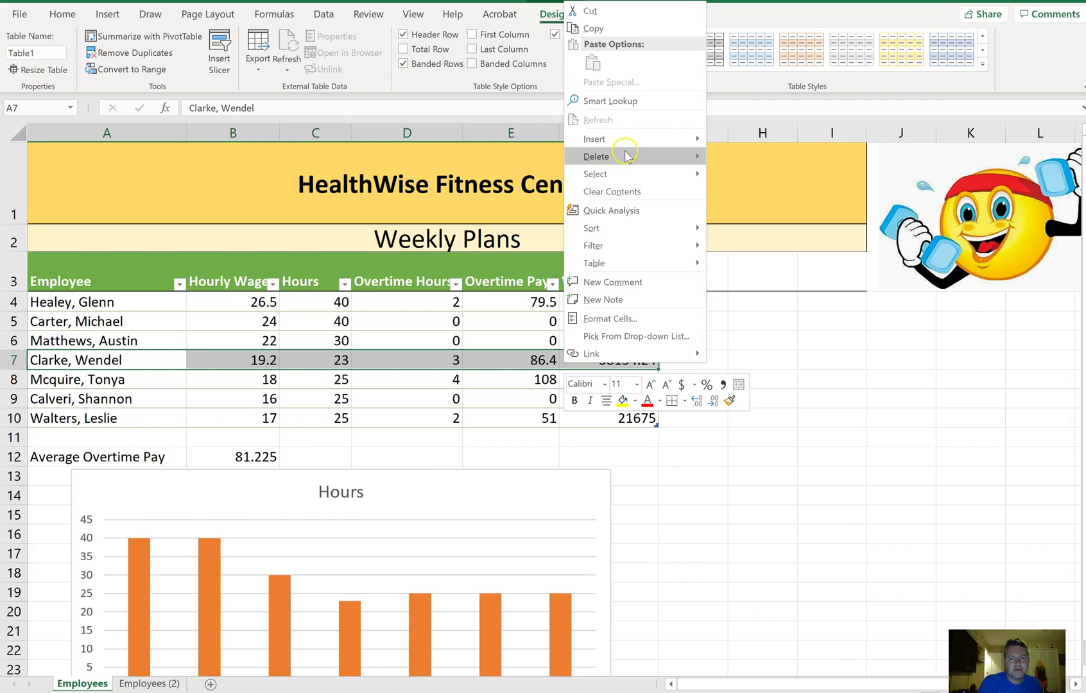
mouse_move(632, 155)
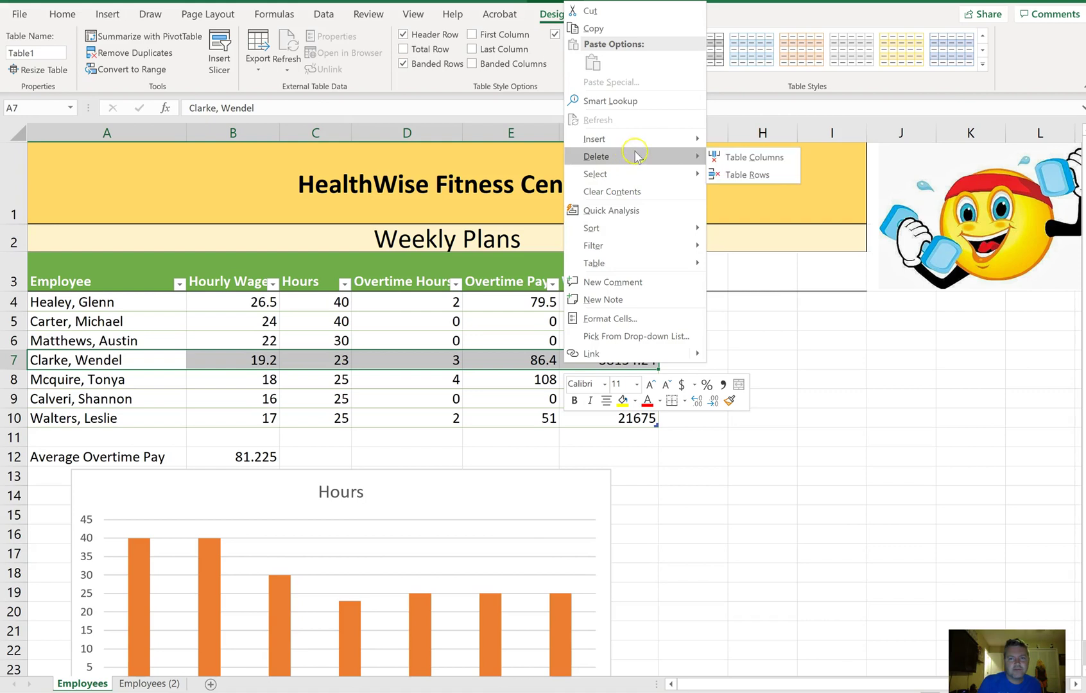
left_click(775, 173)
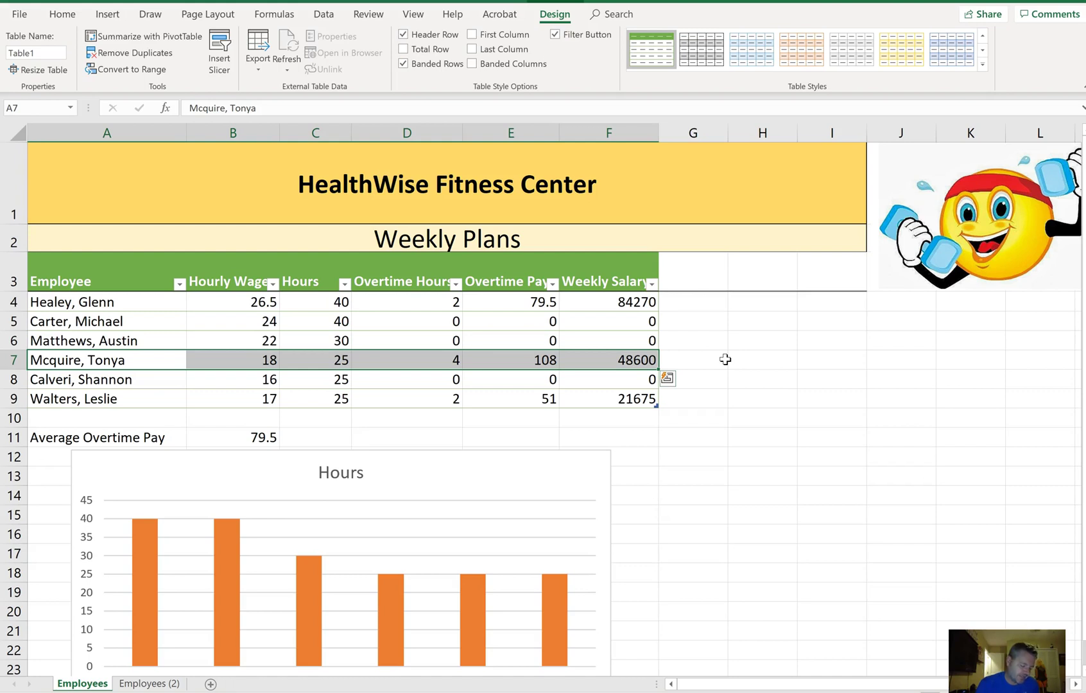
Apply chart Style 7 to the Hours column chart for a patterned plot background.
left_click(533, 462)
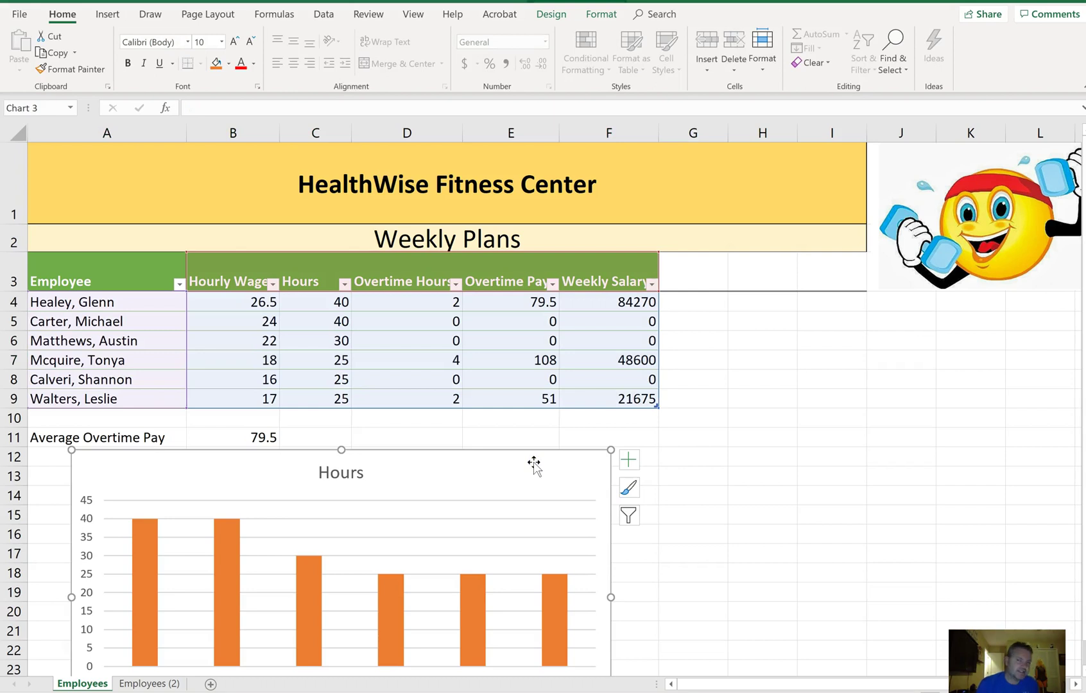
left_click(550, 14)
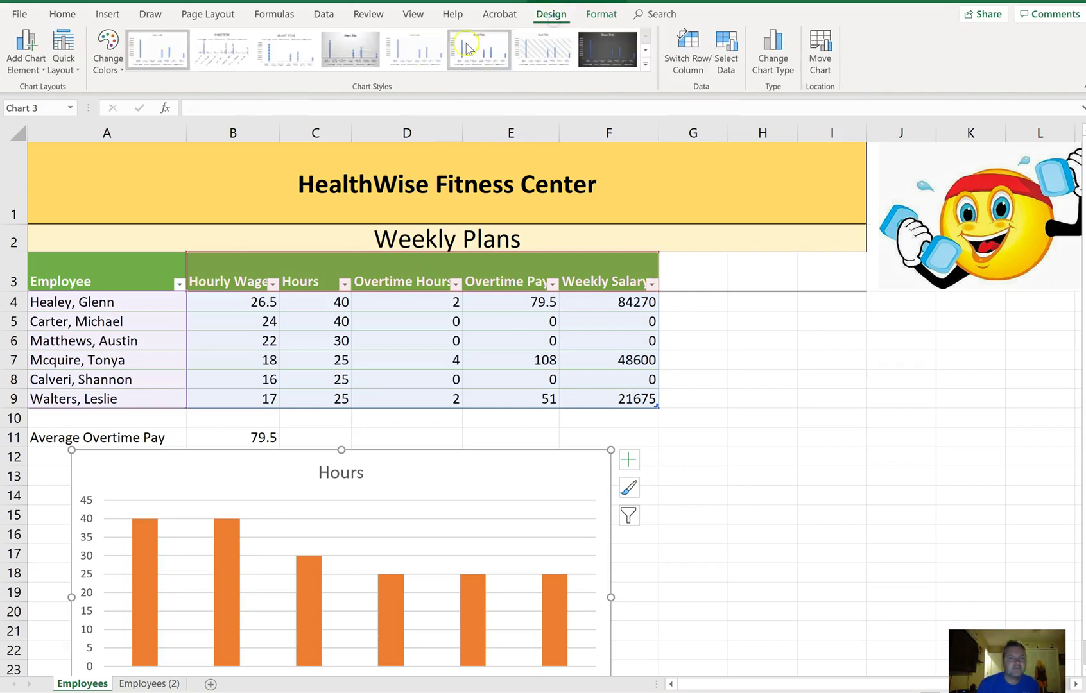
left_click(645, 66)
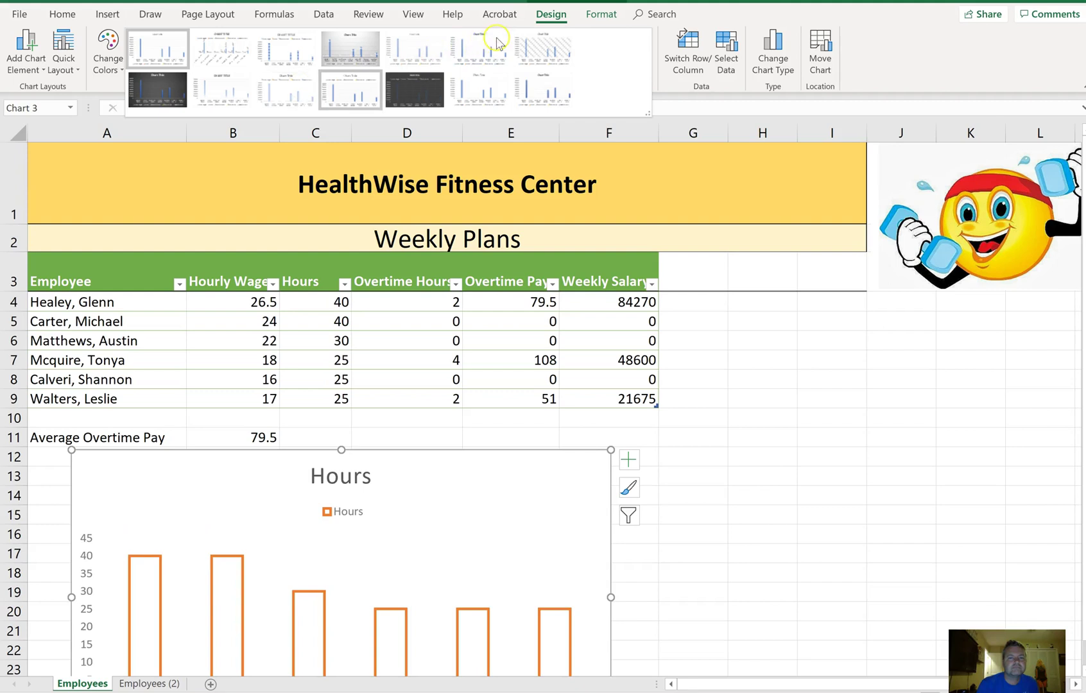
left_click(539, 48)
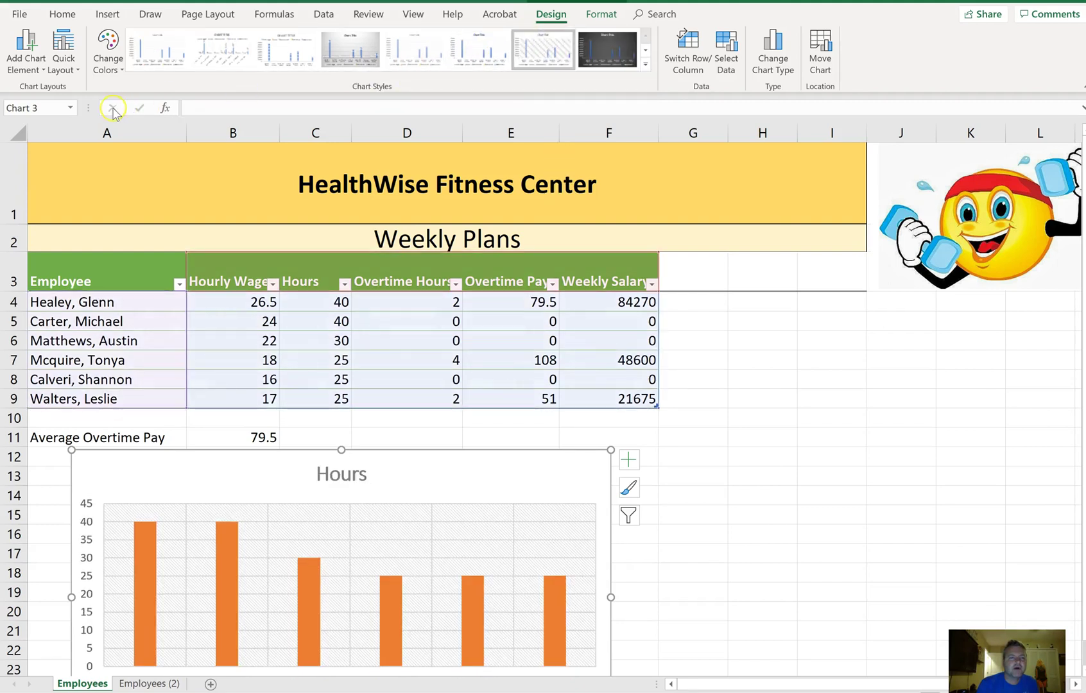
Recolour the Hours chart bars with the green monochromatic colour palette.
left_click(102, 64)
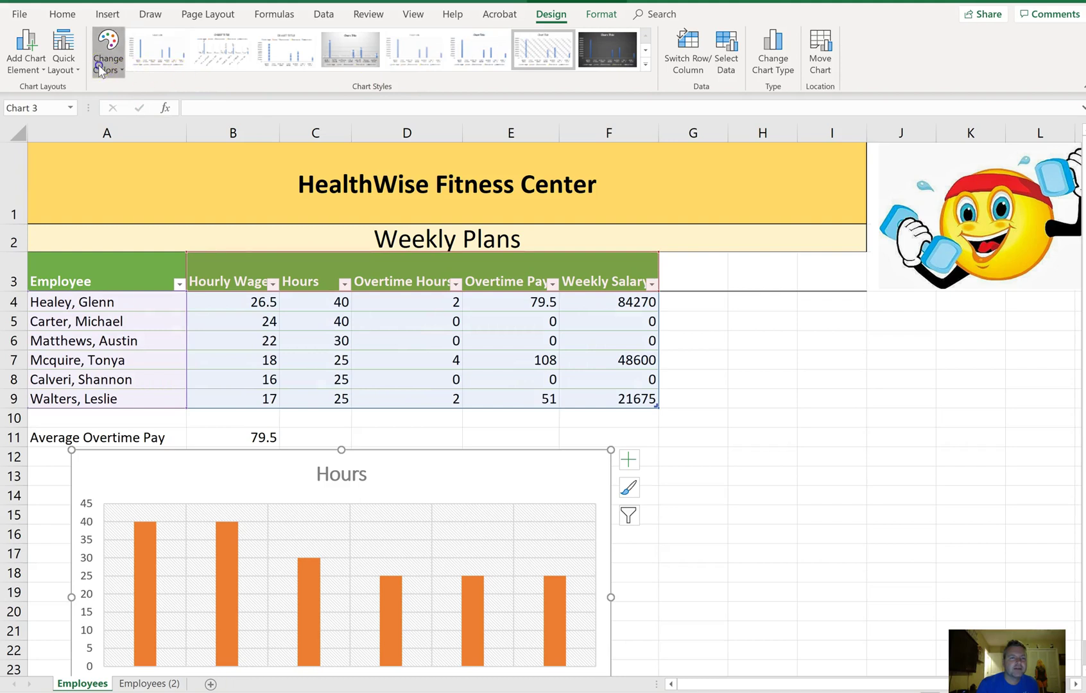
left_click(240, 266)
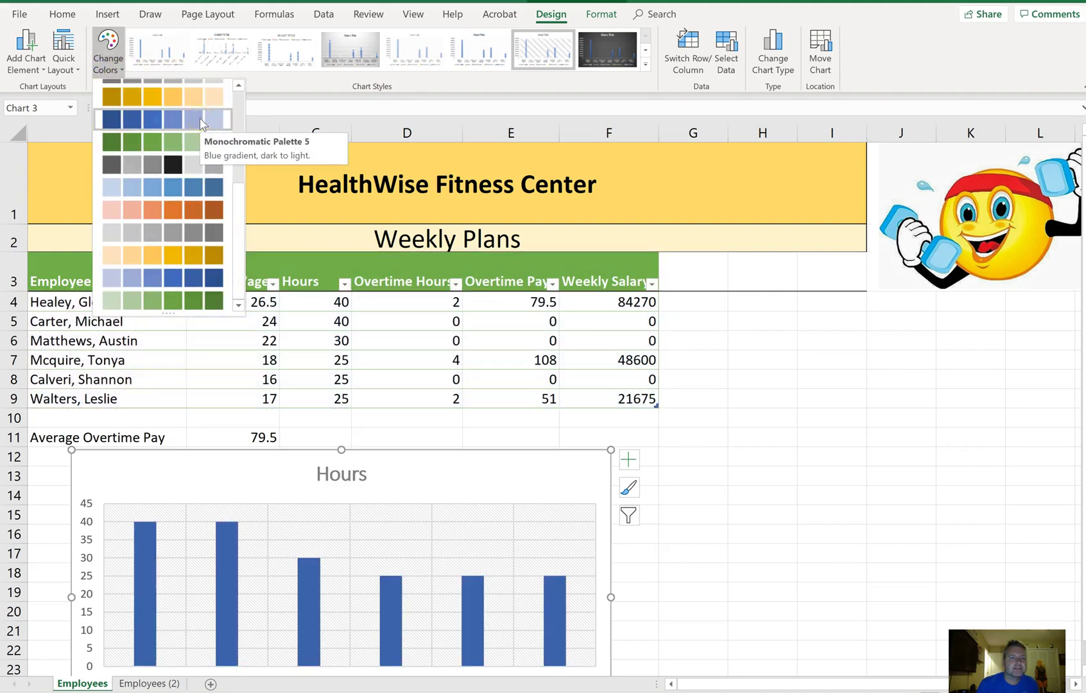
left_click(191, 147)
left_click(191, 148)
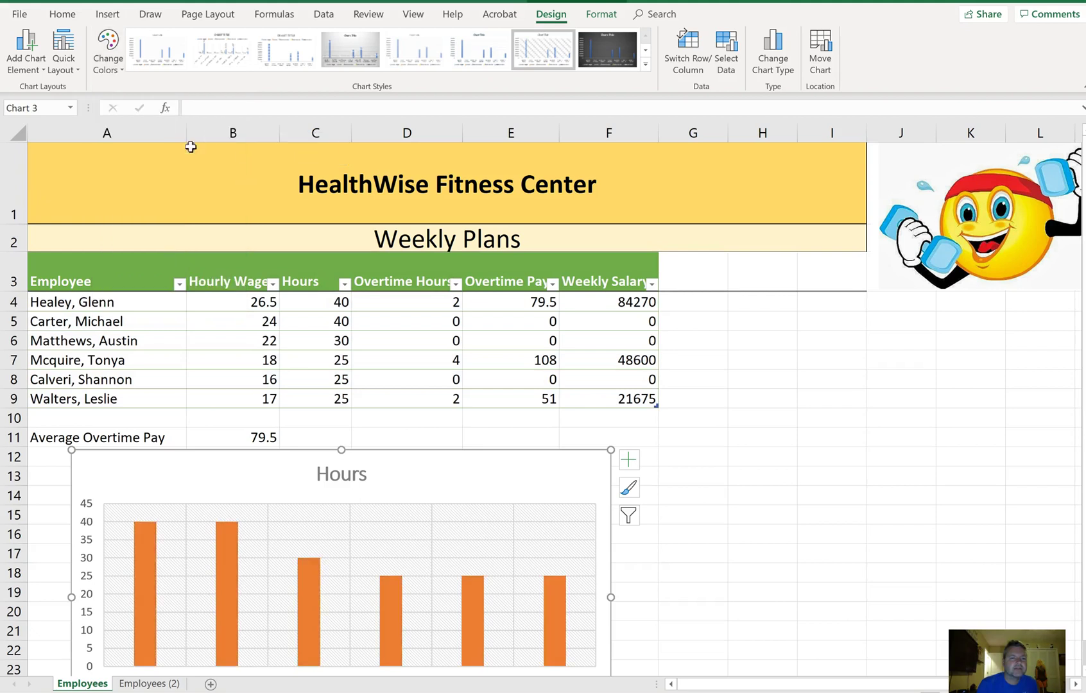